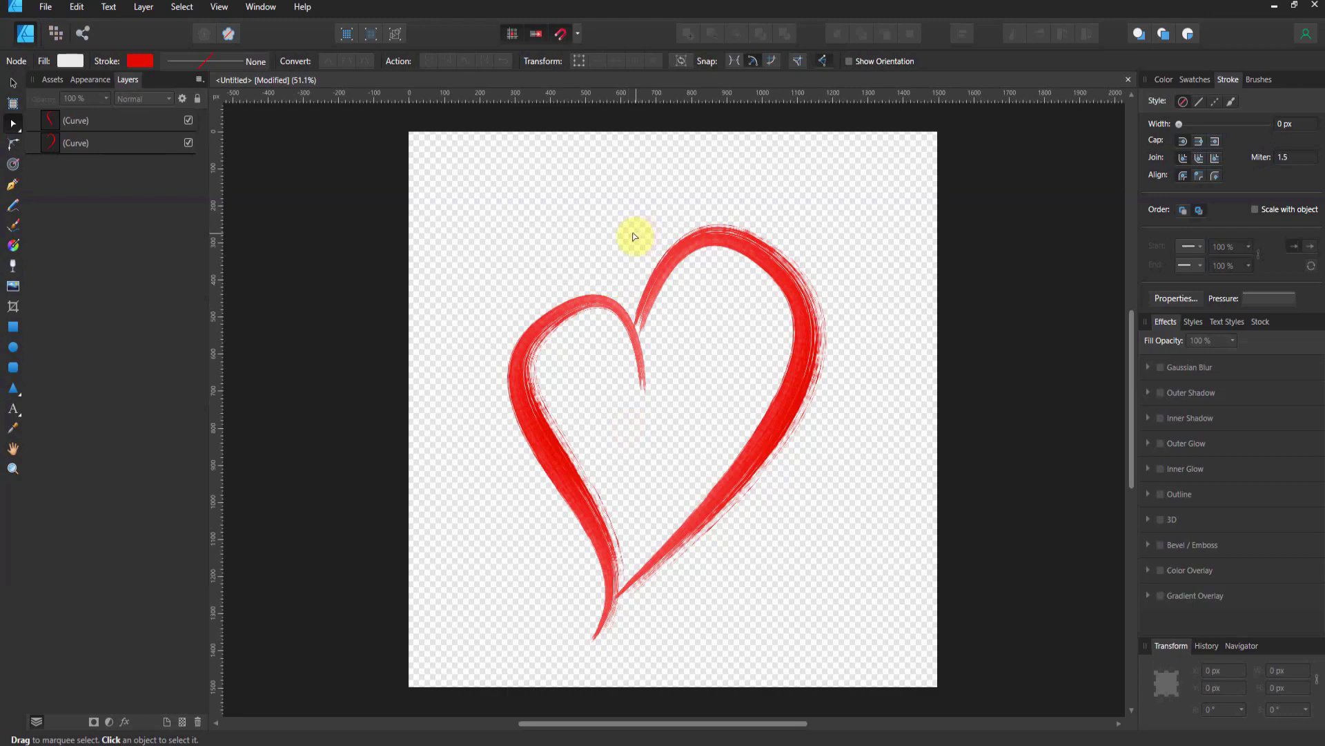
- Group the two heart Curve layers, then rasterize the group into a single Pixel layer
left_click(716, 251)
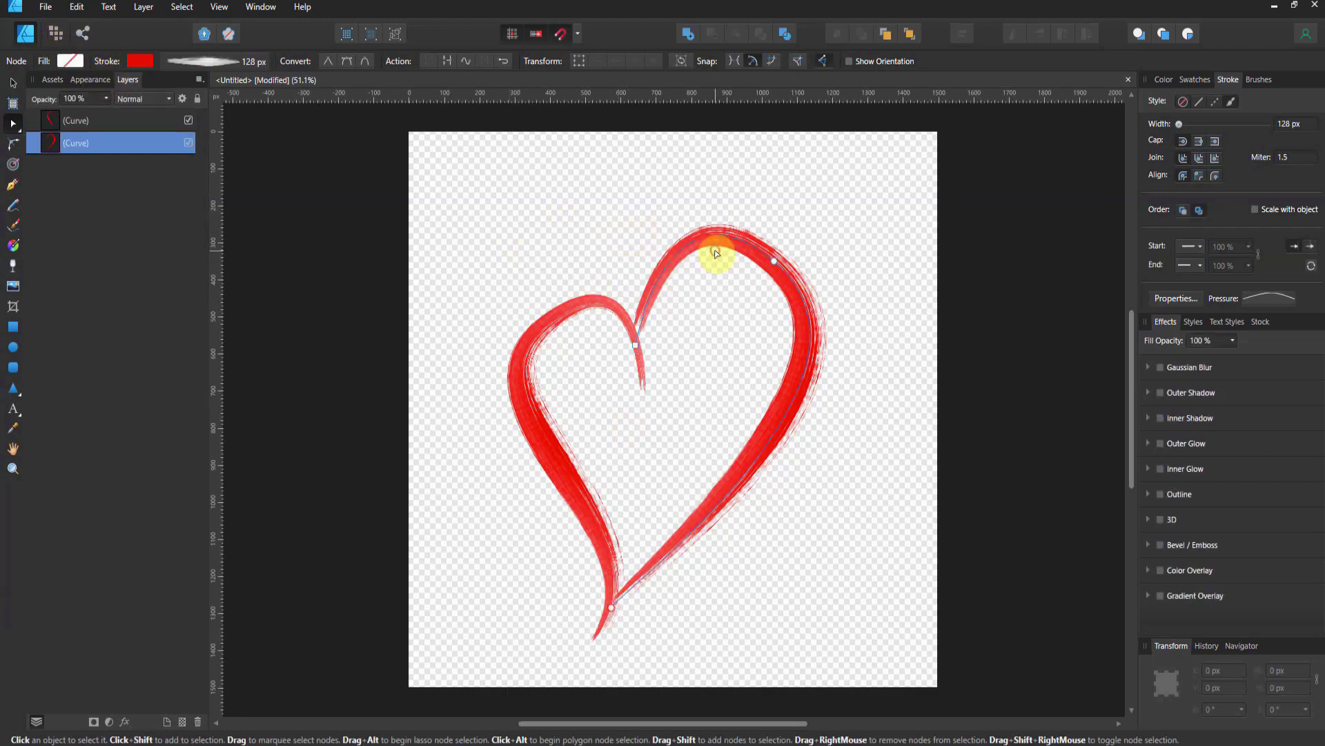
left_click(589, 305)
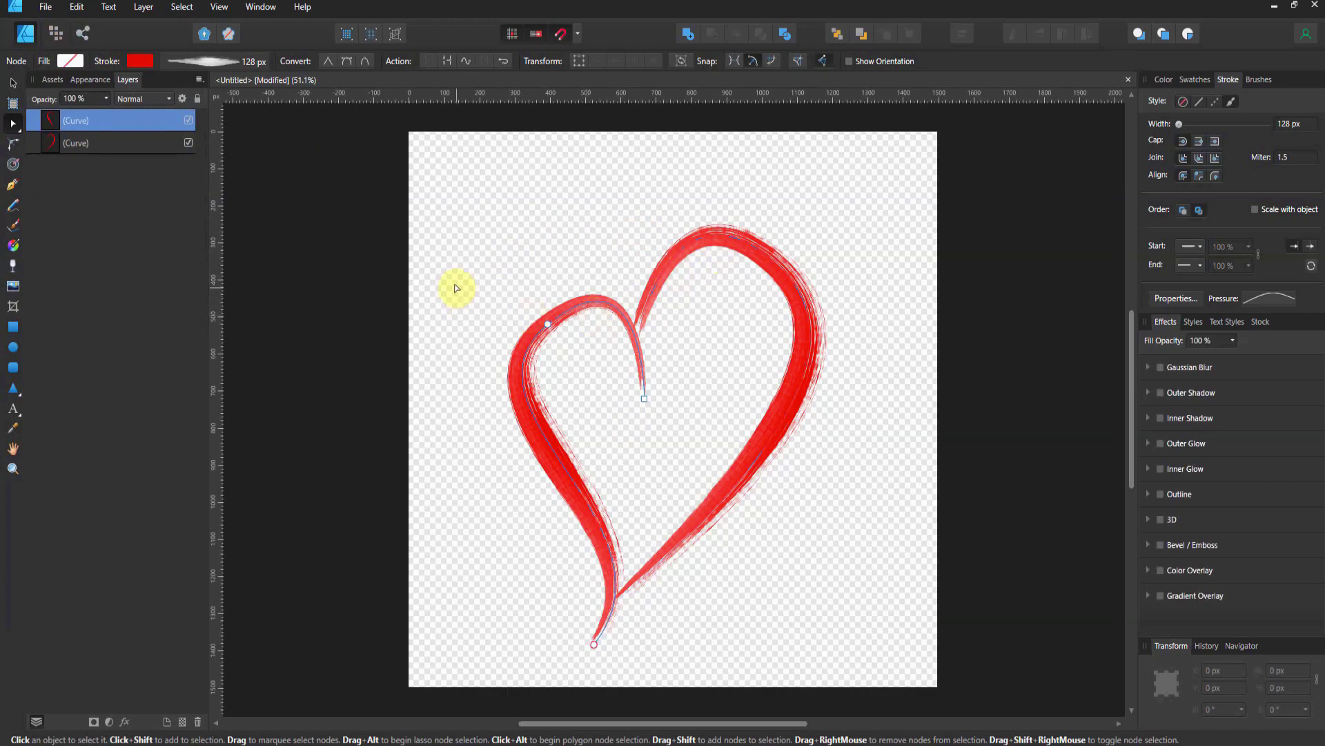
left_click(100, 143)
left_click(103, 121, "shift")
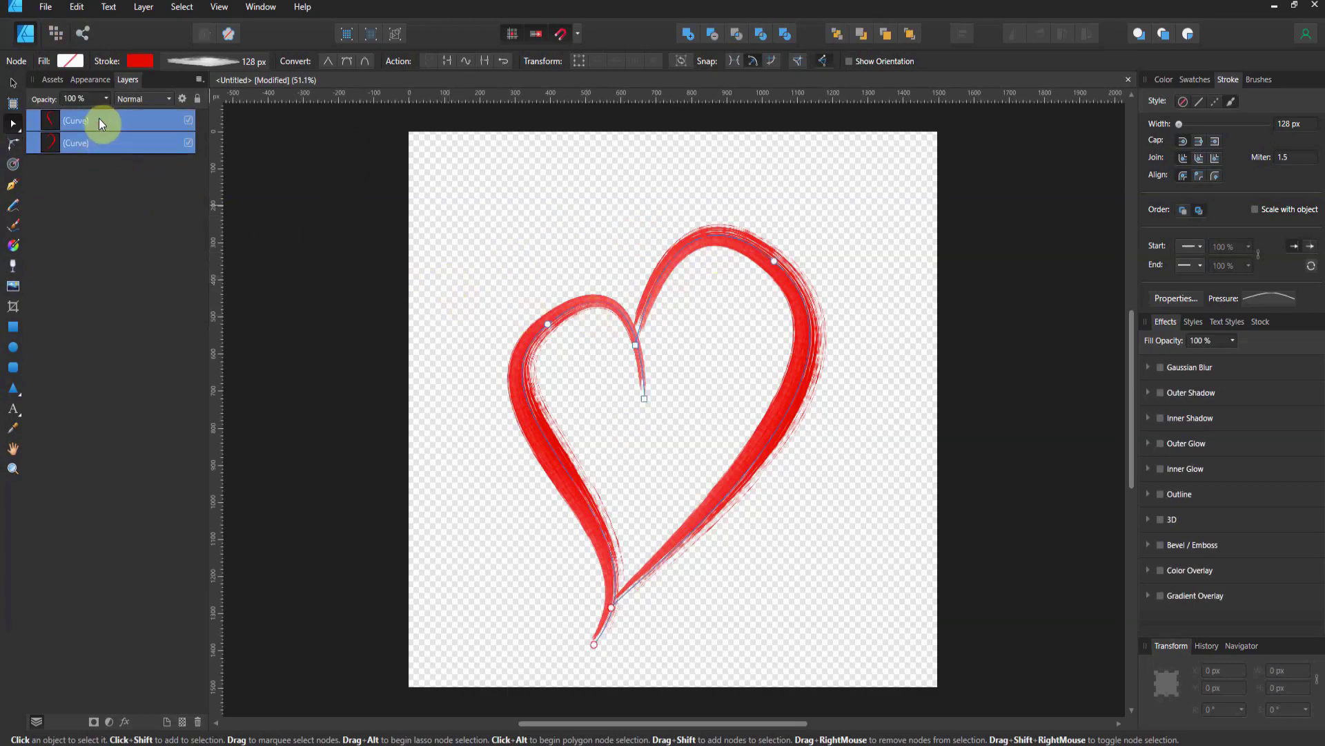
right_click(101, 121)
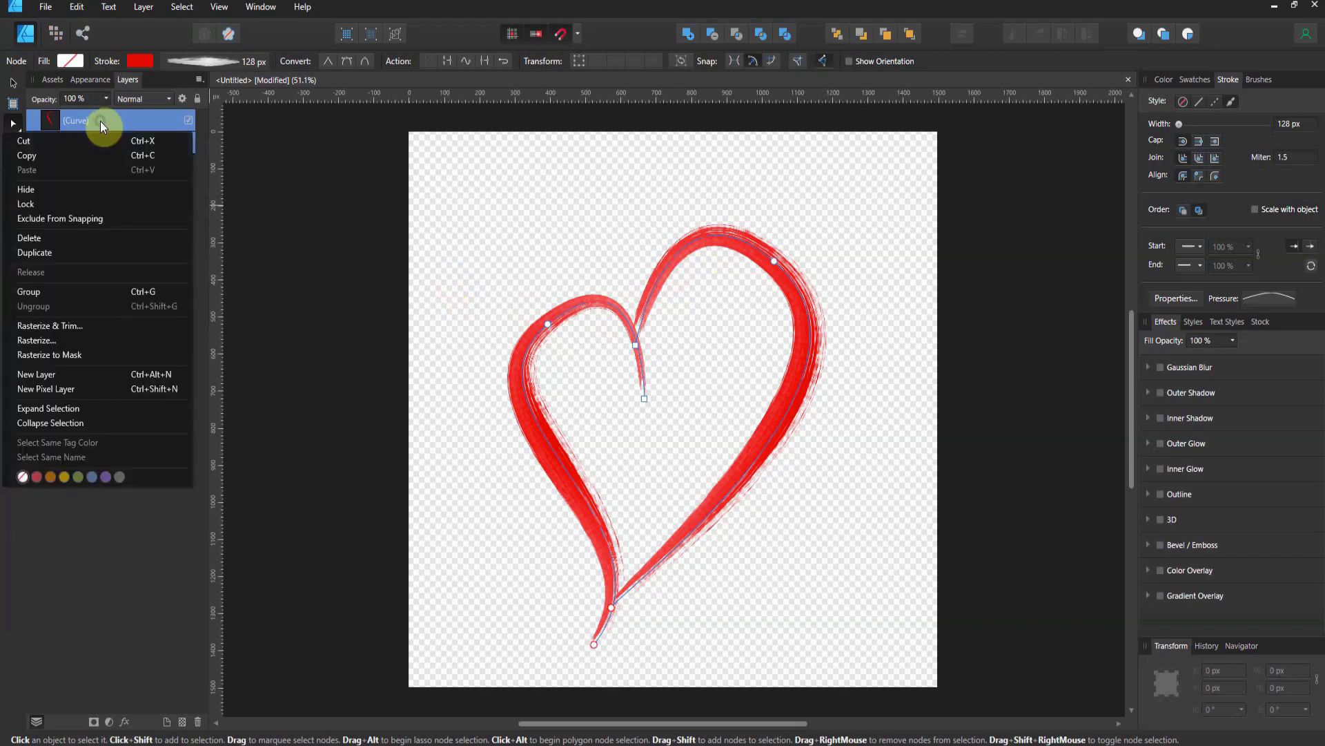
left_click(78, 286)
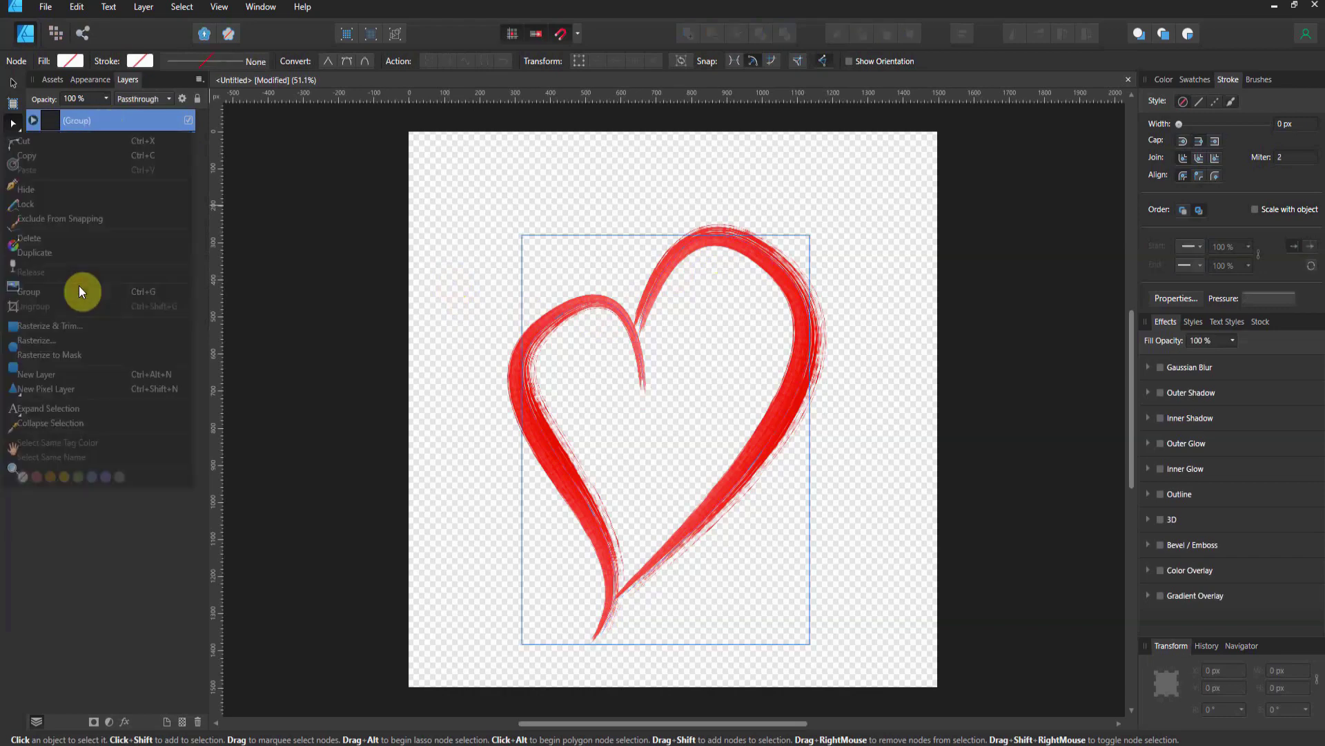
right_click(98, 121)
left_click(84, 354)
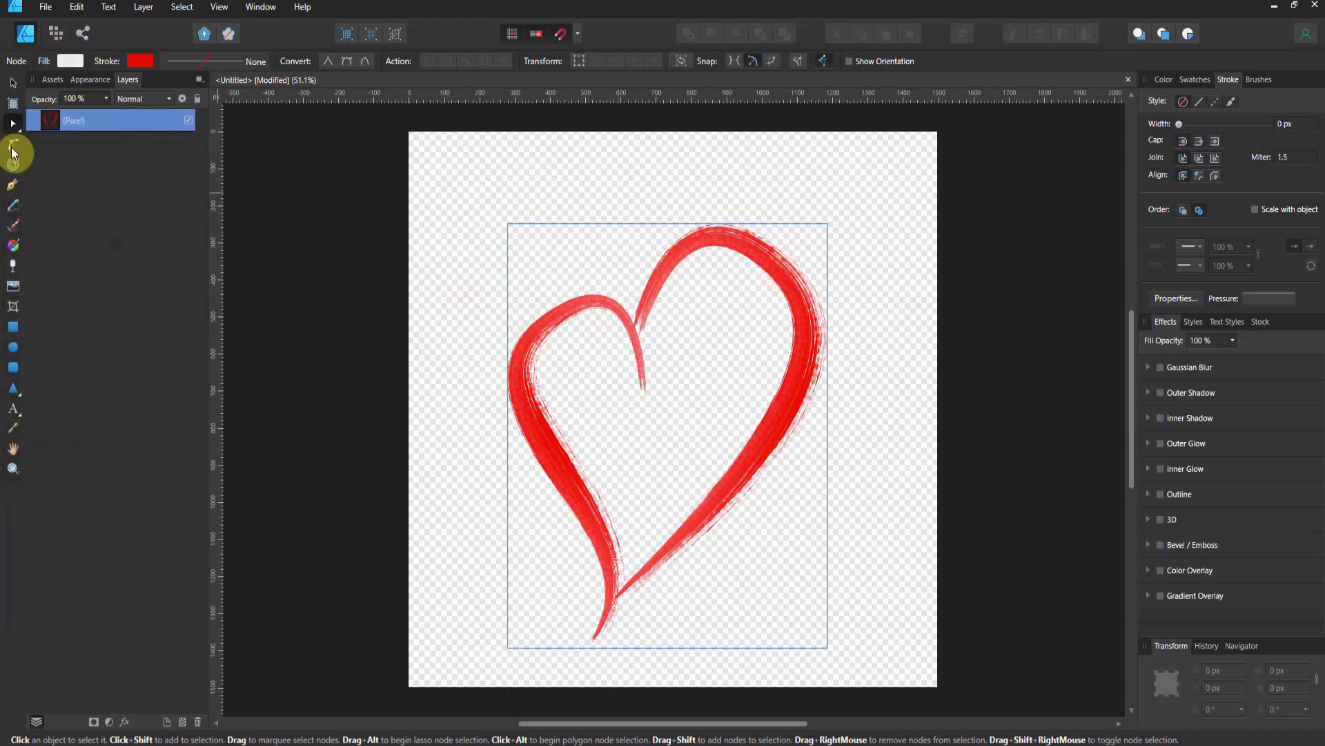
- Nudge the rasterized heart slightly upward and switch to the Pixel Persona
left_click(13, 83)
mouse_move(549, 306)
left_mouse_down()
mouse_move(520, 238)
mouse_move(575, 300)
mouse_move(497, 311)
mouse_move(555, 285)
left_mouse_up()
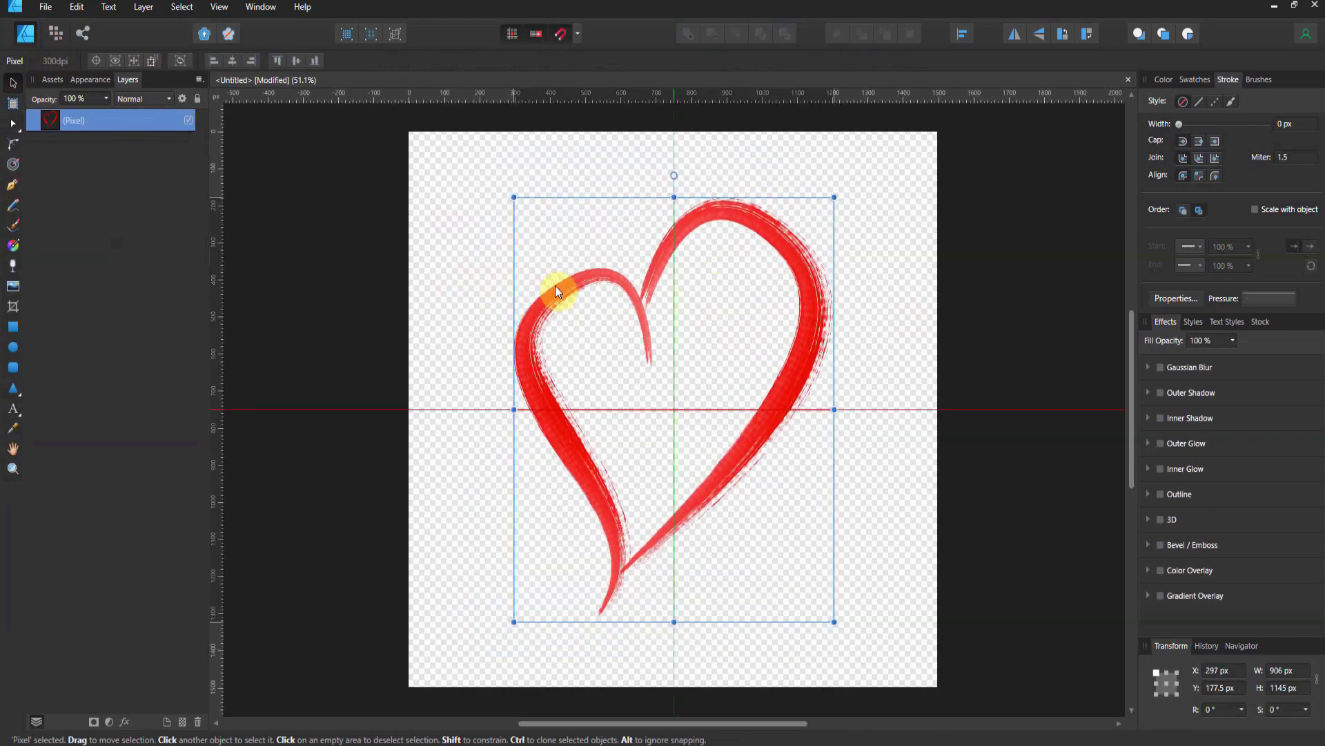
left_click(58, 32)
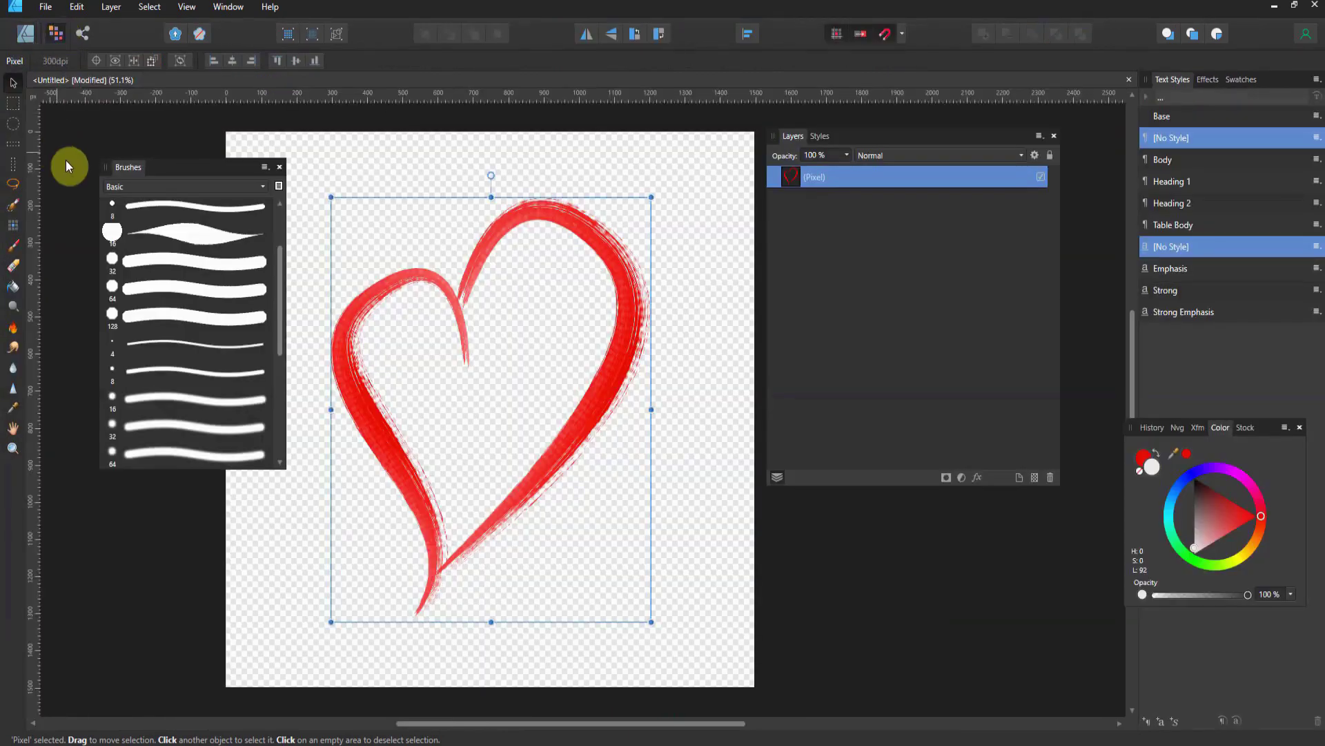
- Choose the Trial category in the Brushes panel and open the panel's options menu
left_click(118, 185)
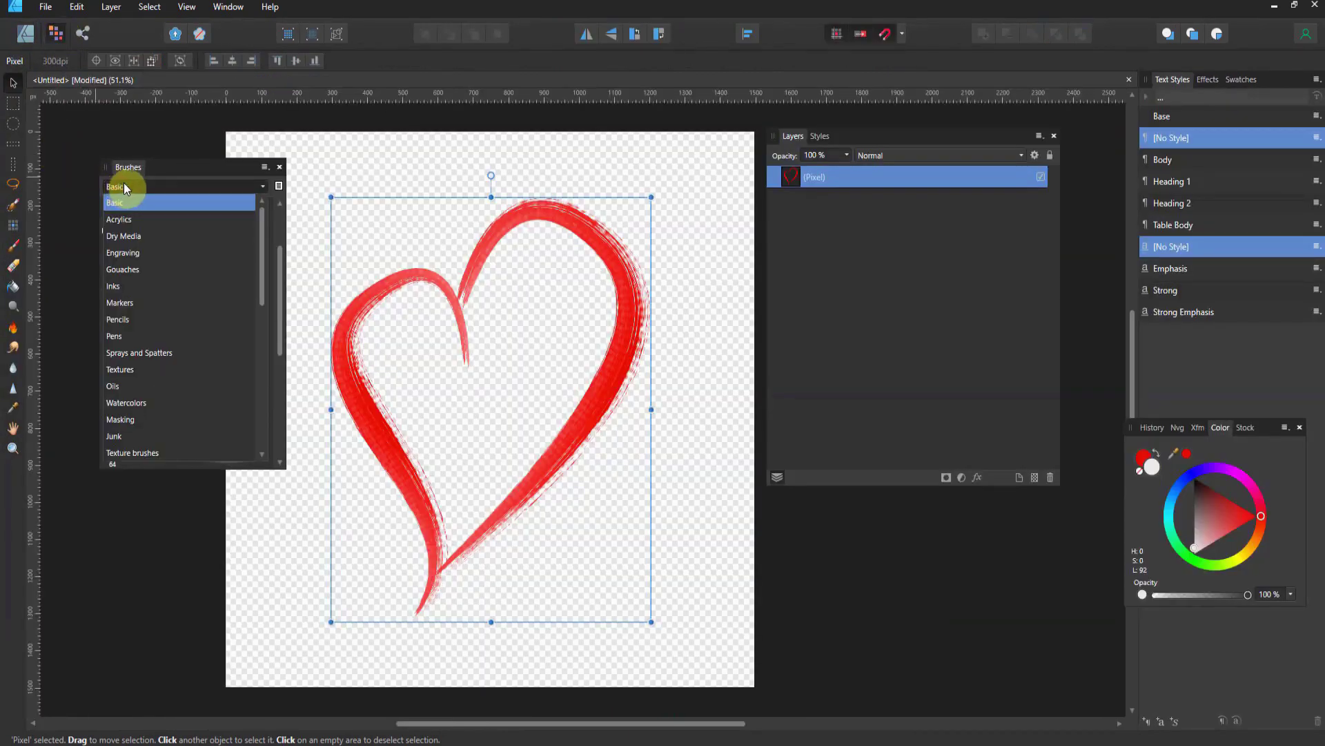
left_click(263, 168)
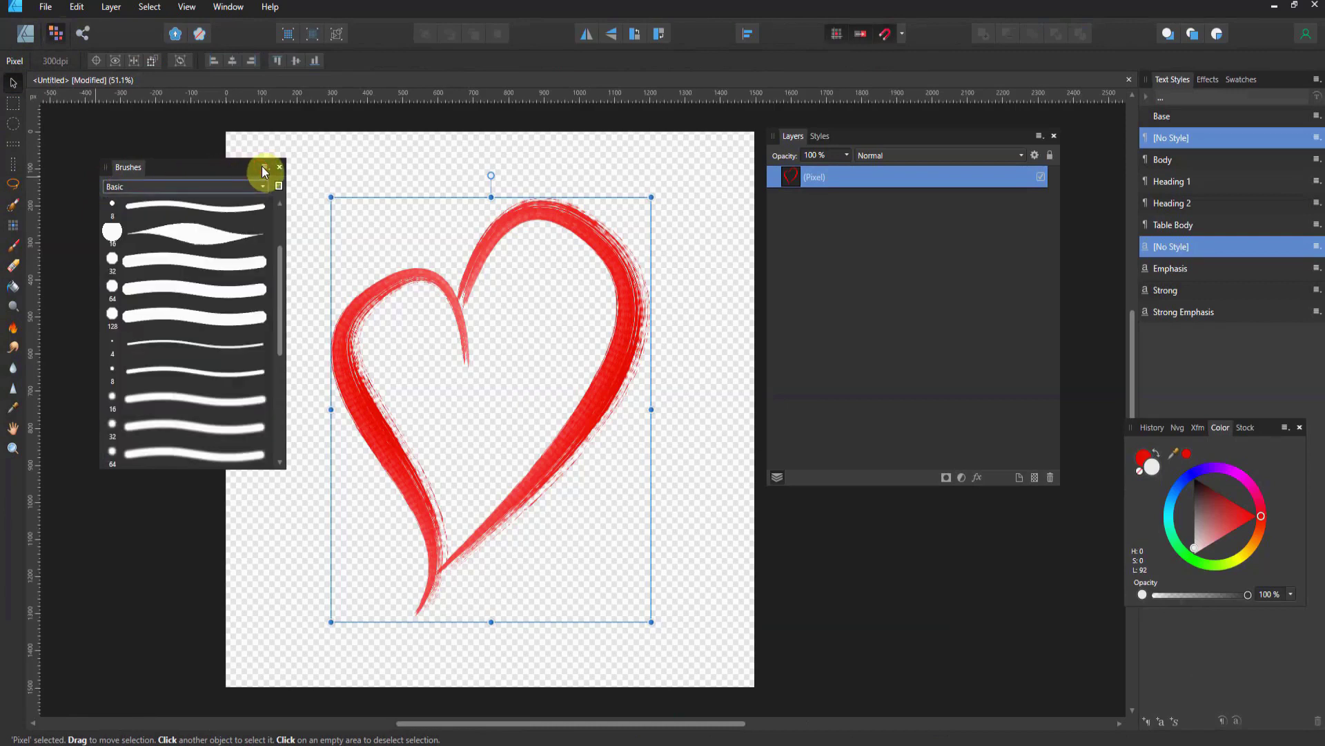
left_click(264, 168)
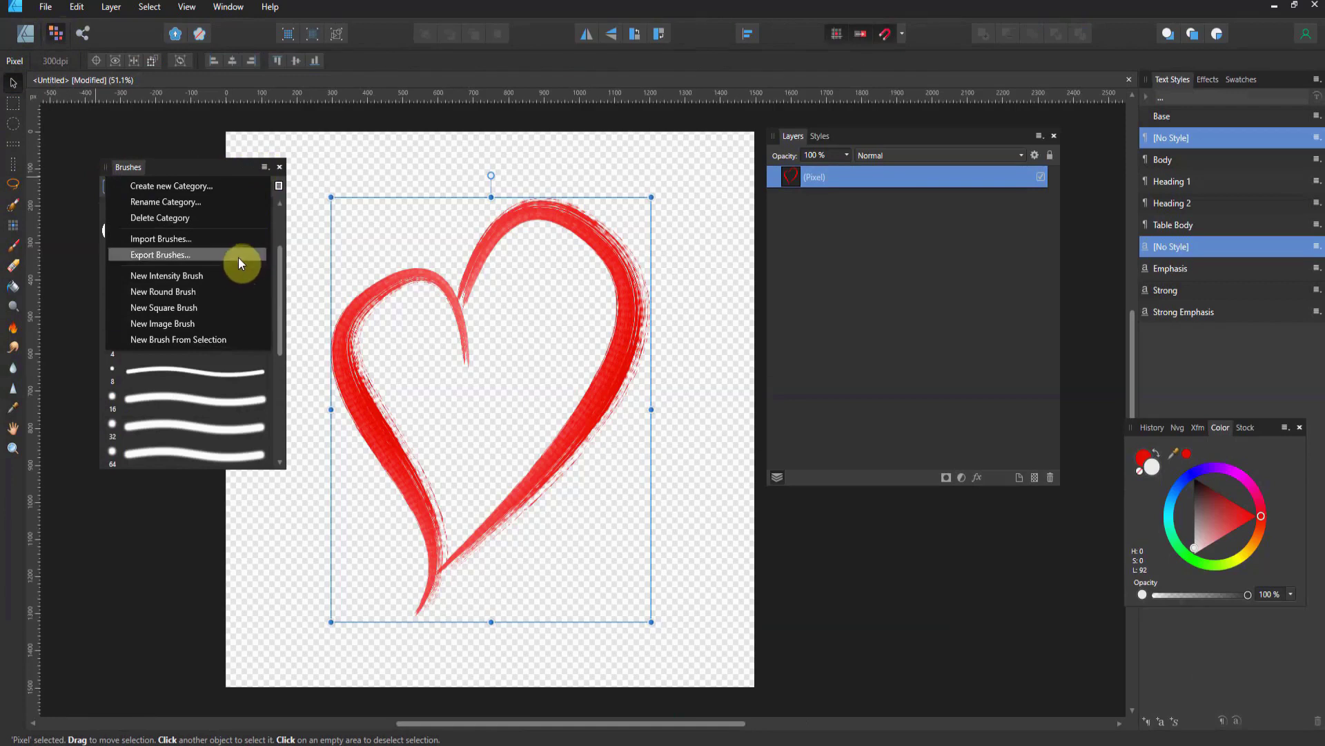
left_click(235, 170)
left_click(235, 185)
scroll(232, 348, "down", 5)
left_click(202, 453)
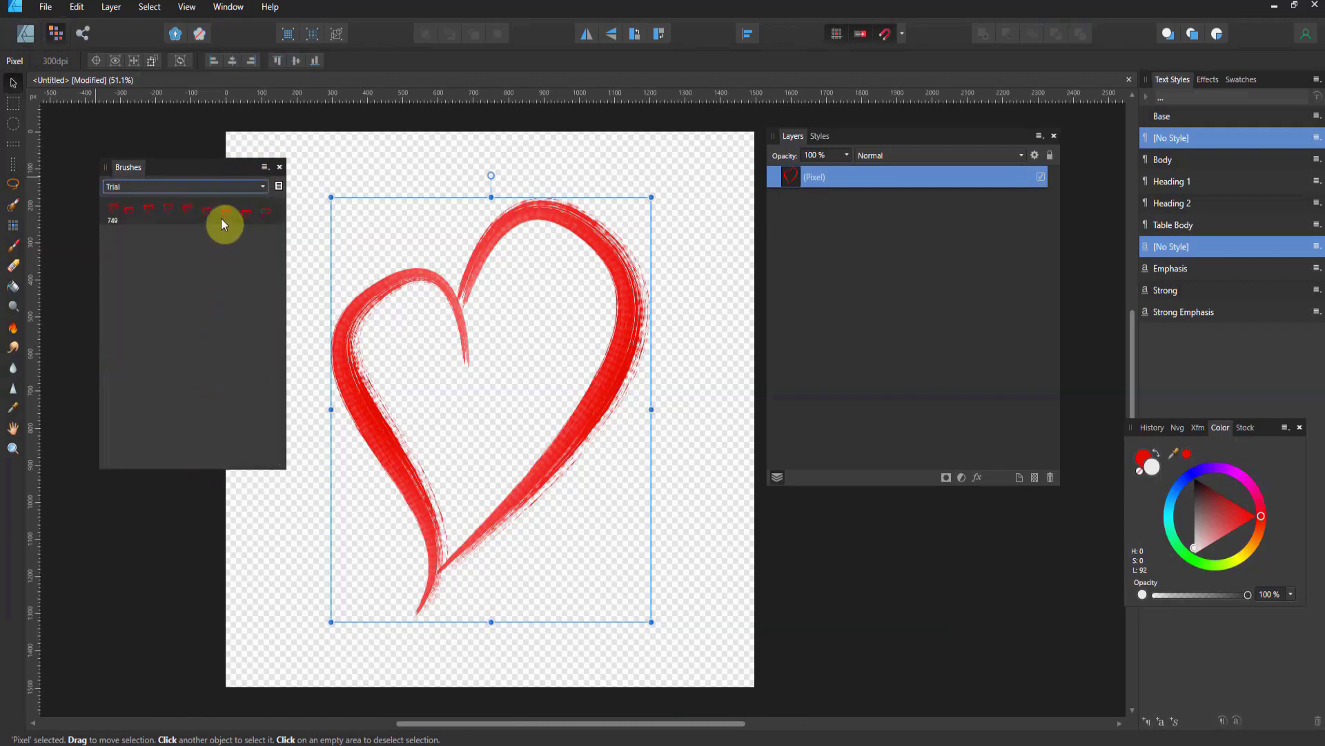
left_click(265, 168)
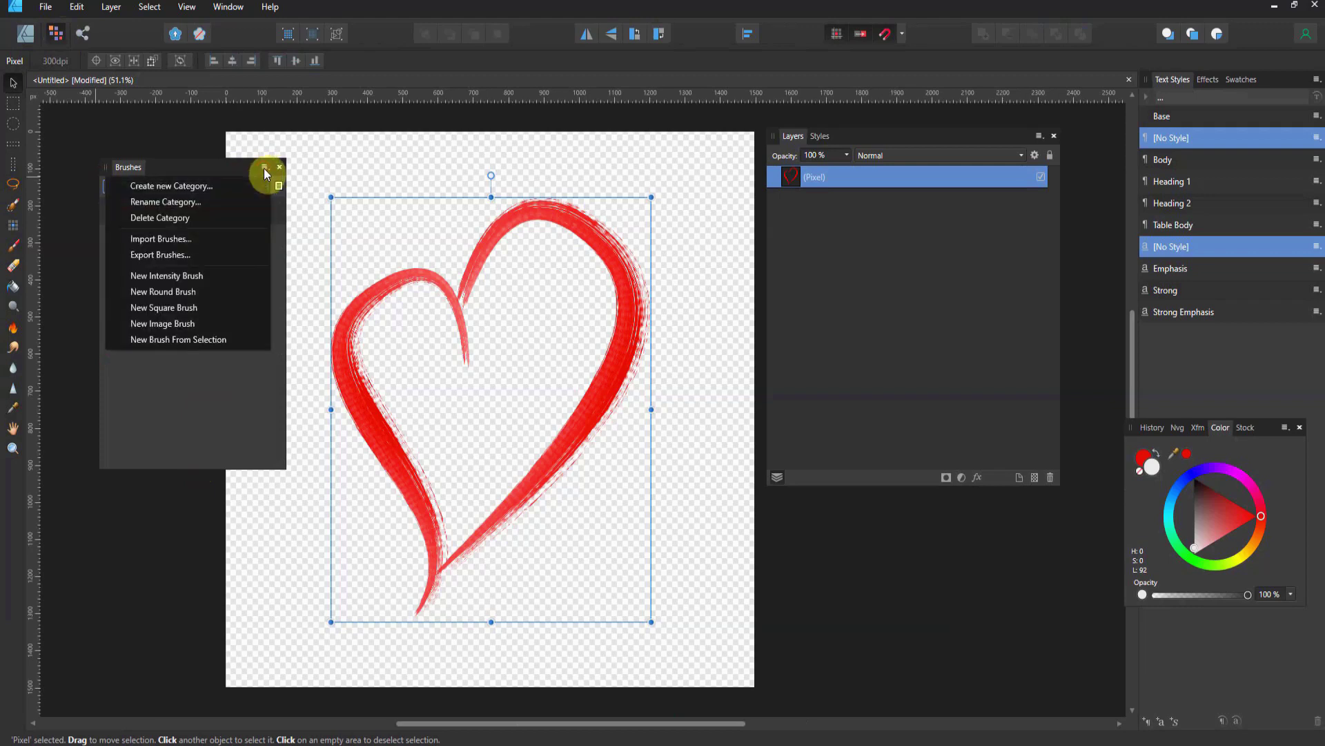
- Create a new brush from the heart selection and set its spacing to 130%
left_click(215, 344)
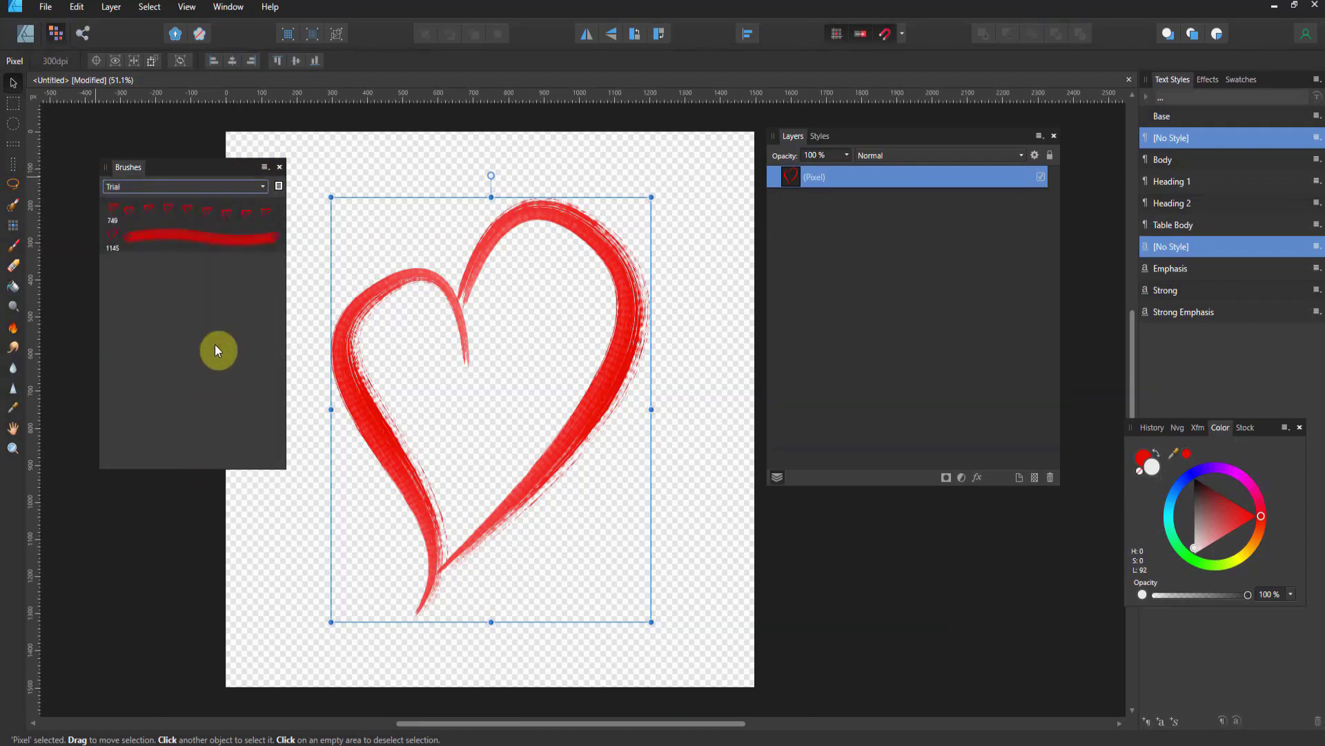
double_click(191, 246)
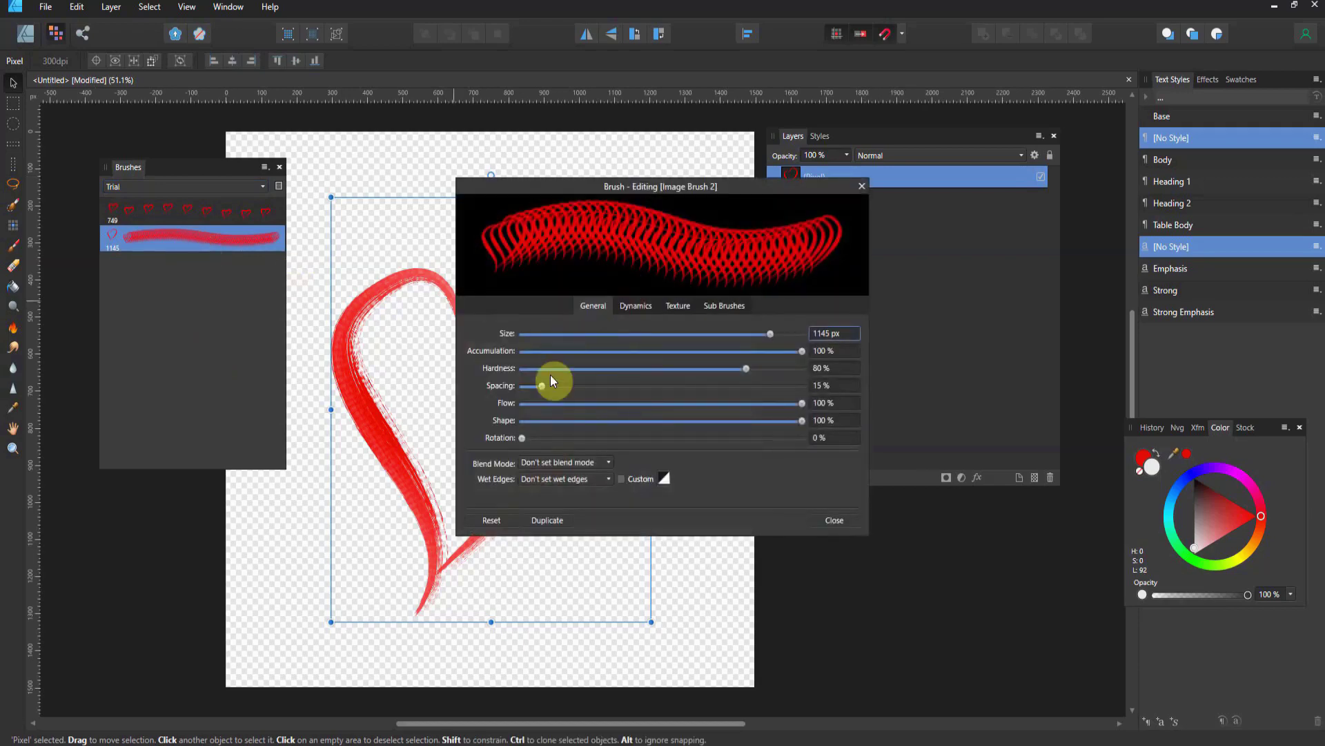
left_click_drag(541, 384, 703, 397)
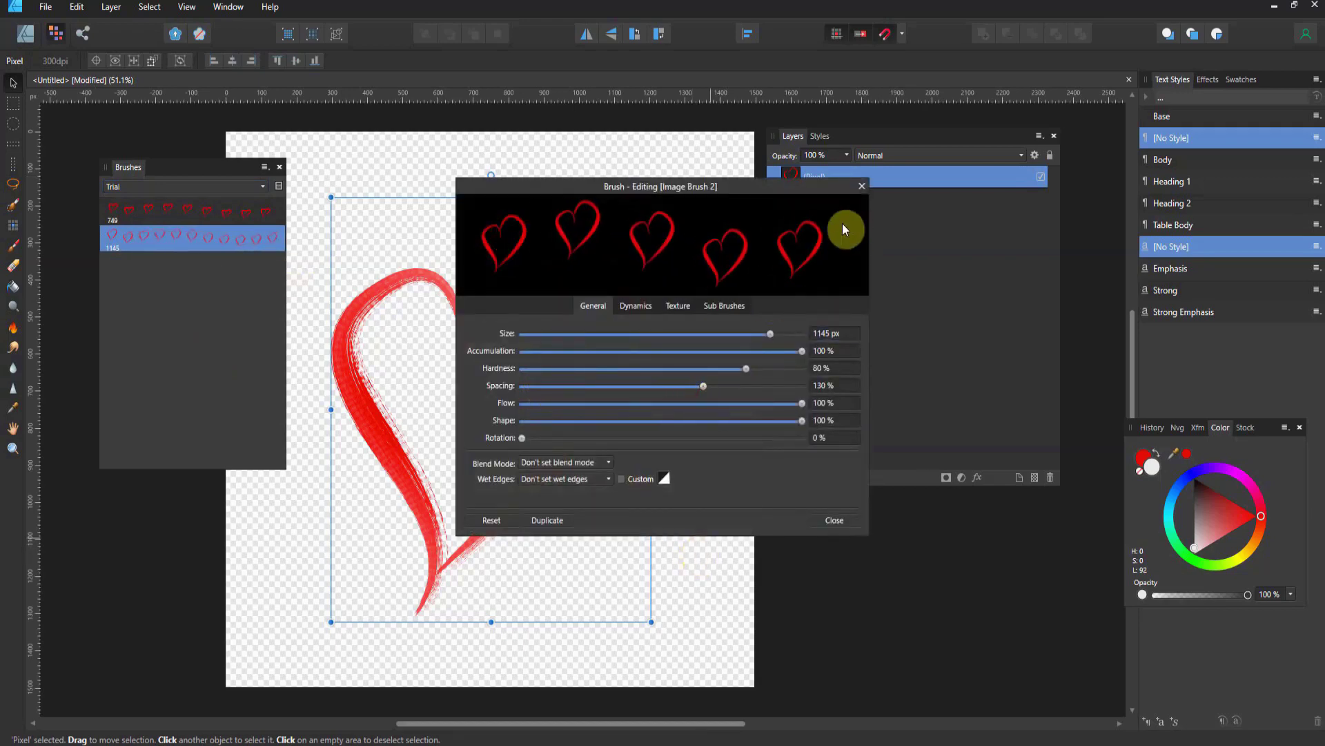
left_click(862, 186)
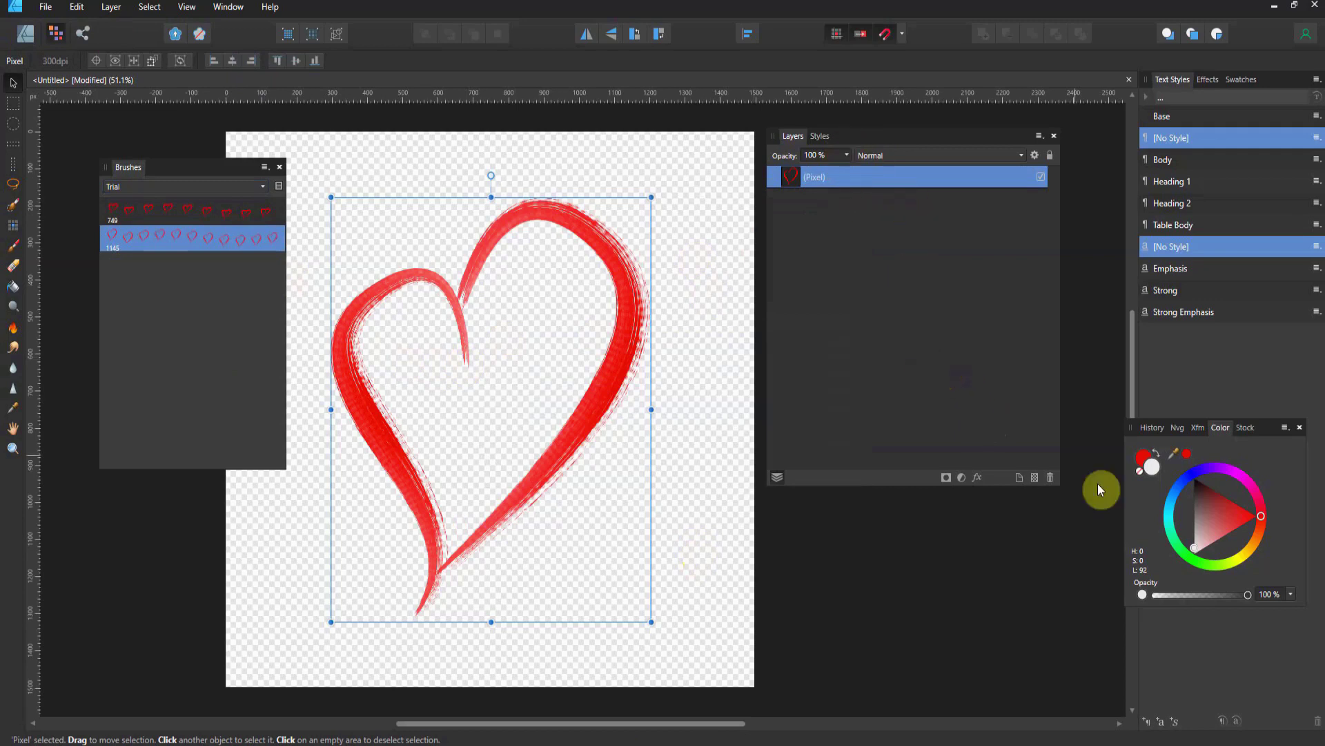
- Delete the original heart layer, add a Pixel layer, and stamp four red hearts of varying sizes
key("Delete")
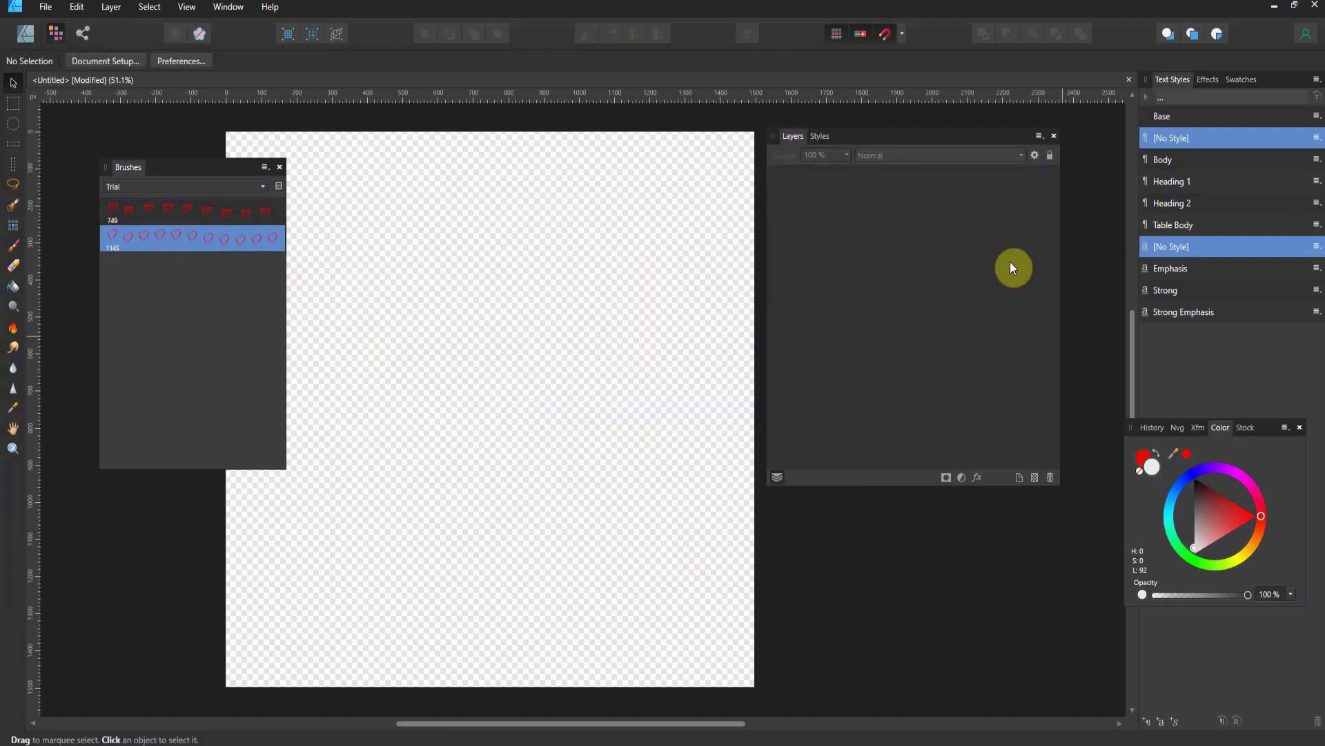
left_click(1035, 477)
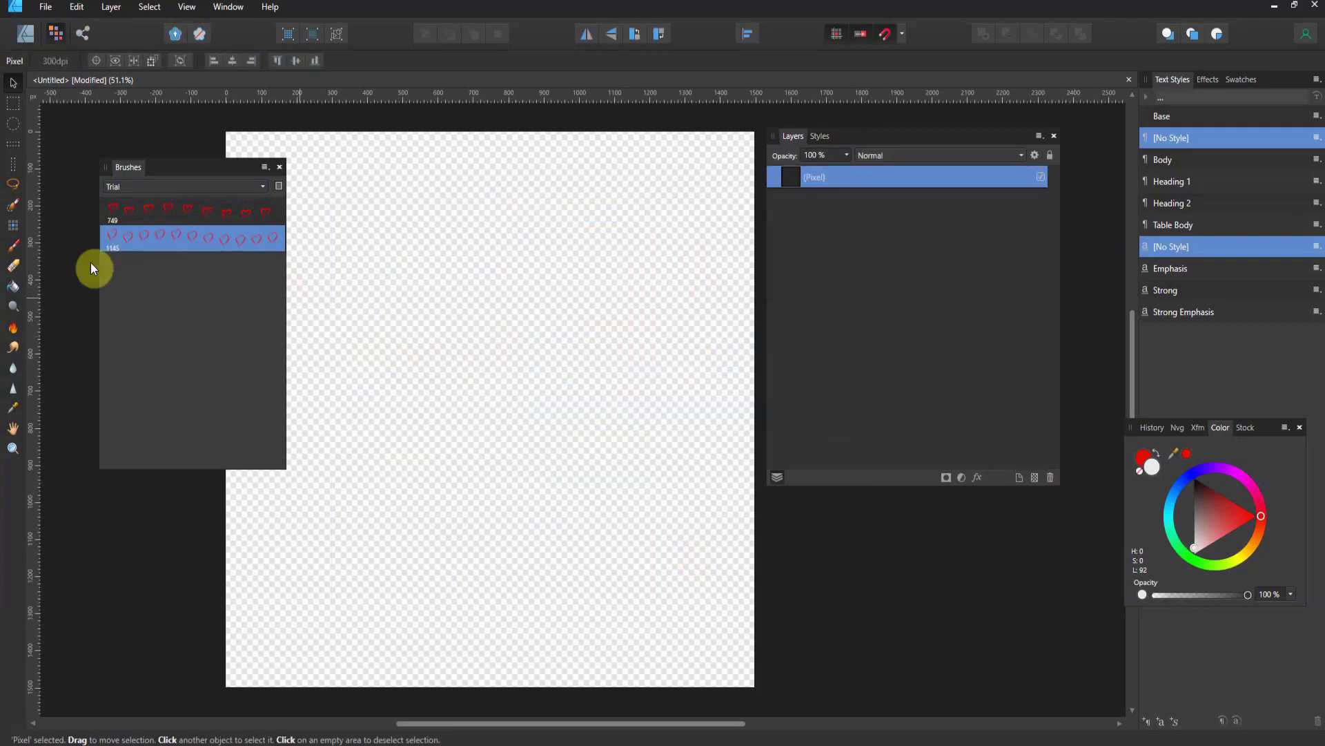
left_click(13, 245)
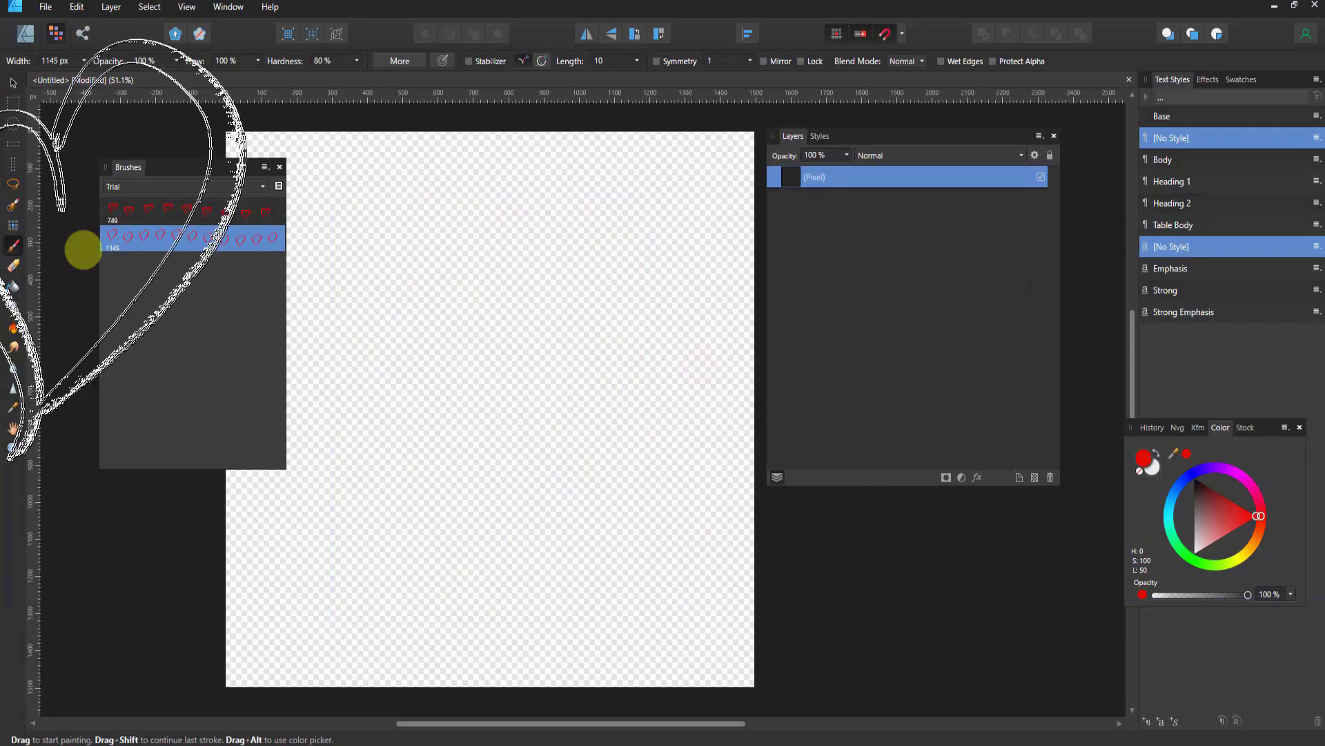
left_click(502, 453)
left_click_drag(503, 453, 428, 473)
left_click(345, 535)
left_click_drag(652, 259, 645, 261)
left_click(687, 211)
mouse_move(687, 210)
left_mouse_down()
mouse_move(669, 260)
mouse_move(566, 256)
left_mouse_up()
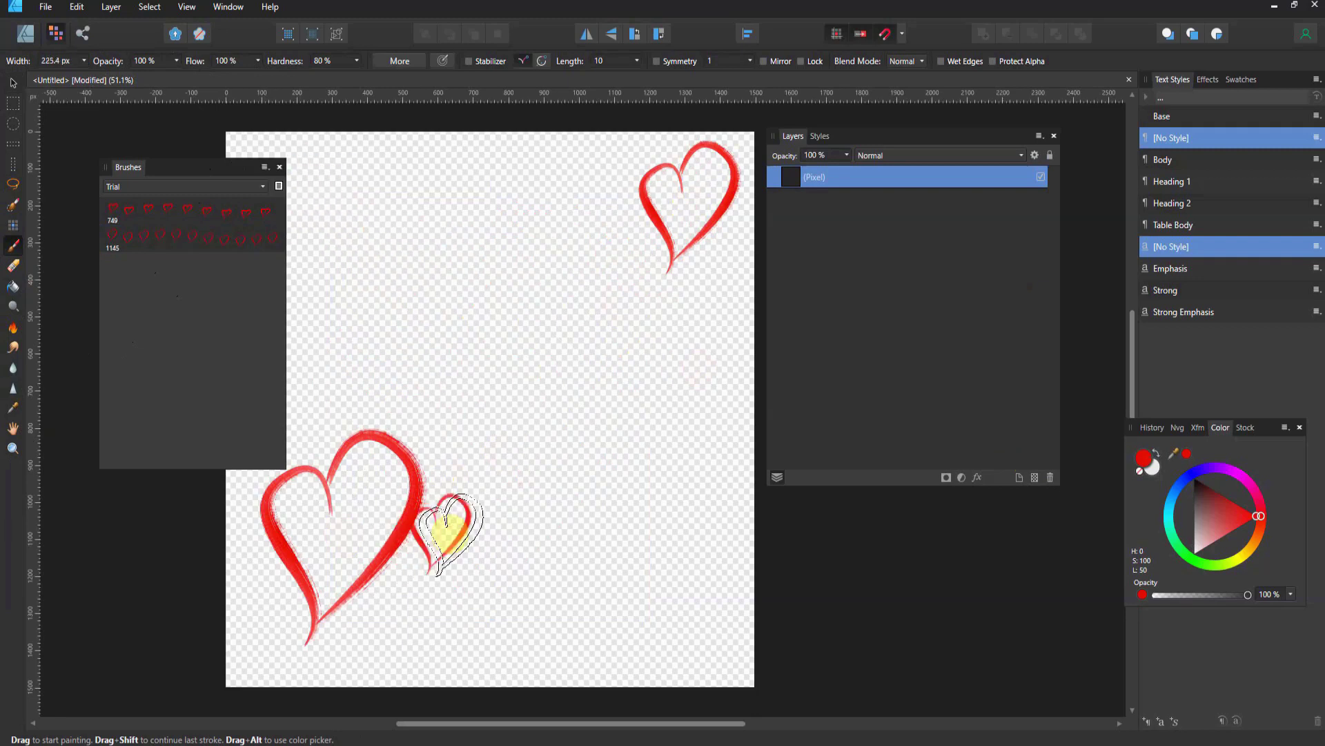
left_click(687, 629)
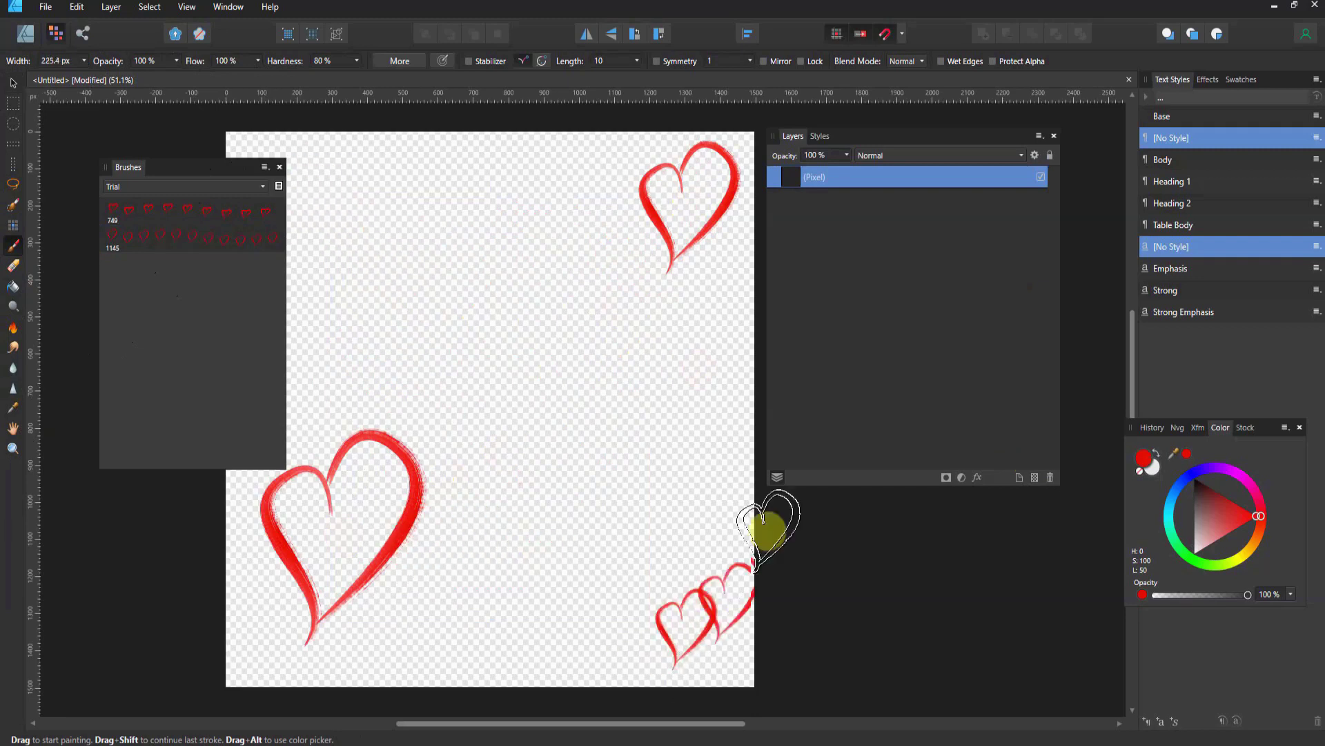
- Add a second Pixel layer and paint a heart in the middle of the canvas
left_click(1035, 477)
left_click(551, 419)
left_click_drag(546, 414, 503, 449)
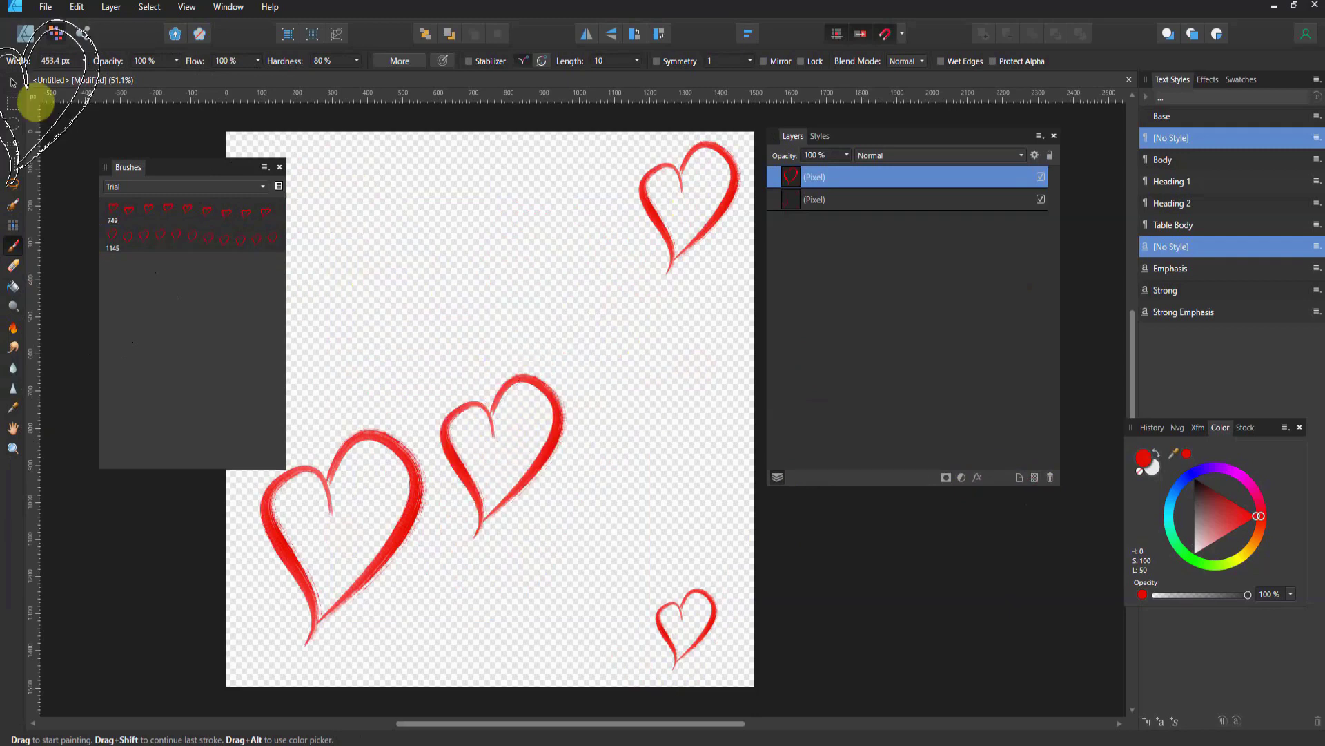
- Shrink, flip and rotate the middle heart, move it left, and dock the Color panel beside Layers
left_click(13, 83)
left_click_drag(567, 372, 610, 413)
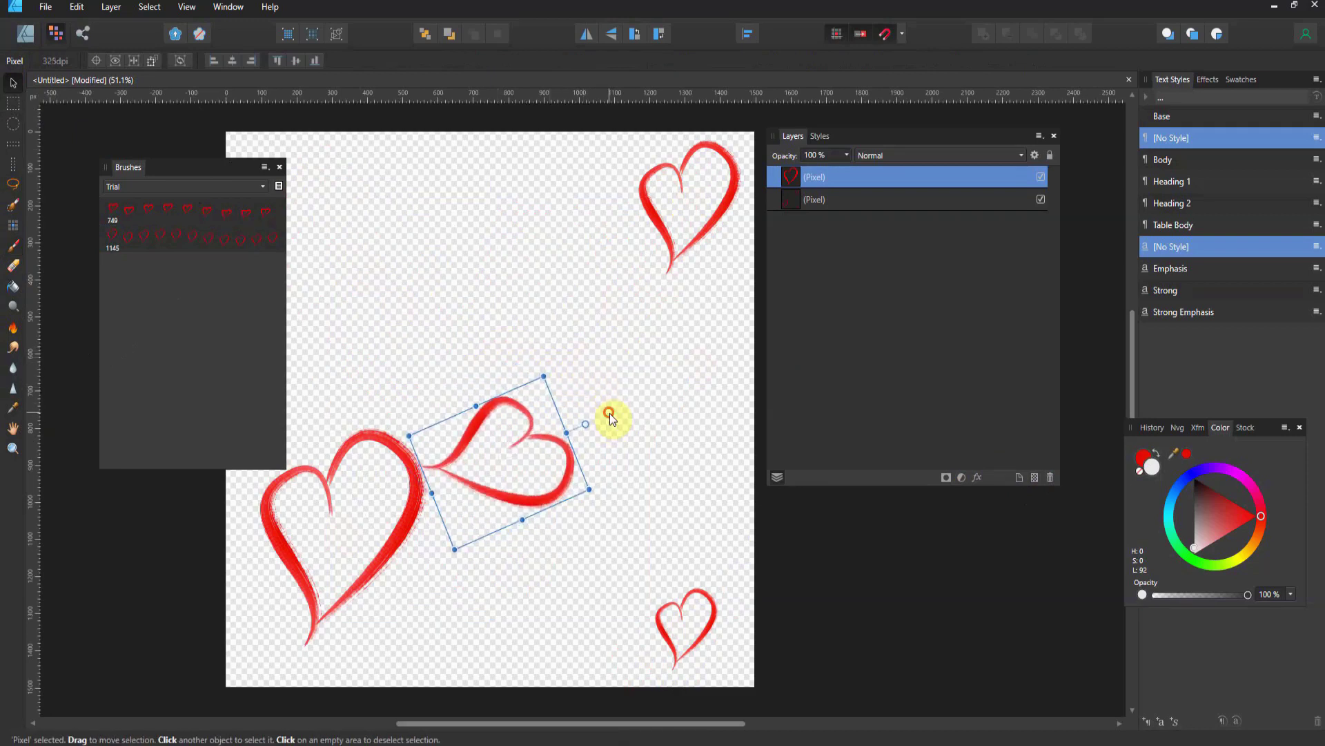
left_click(581, 33)
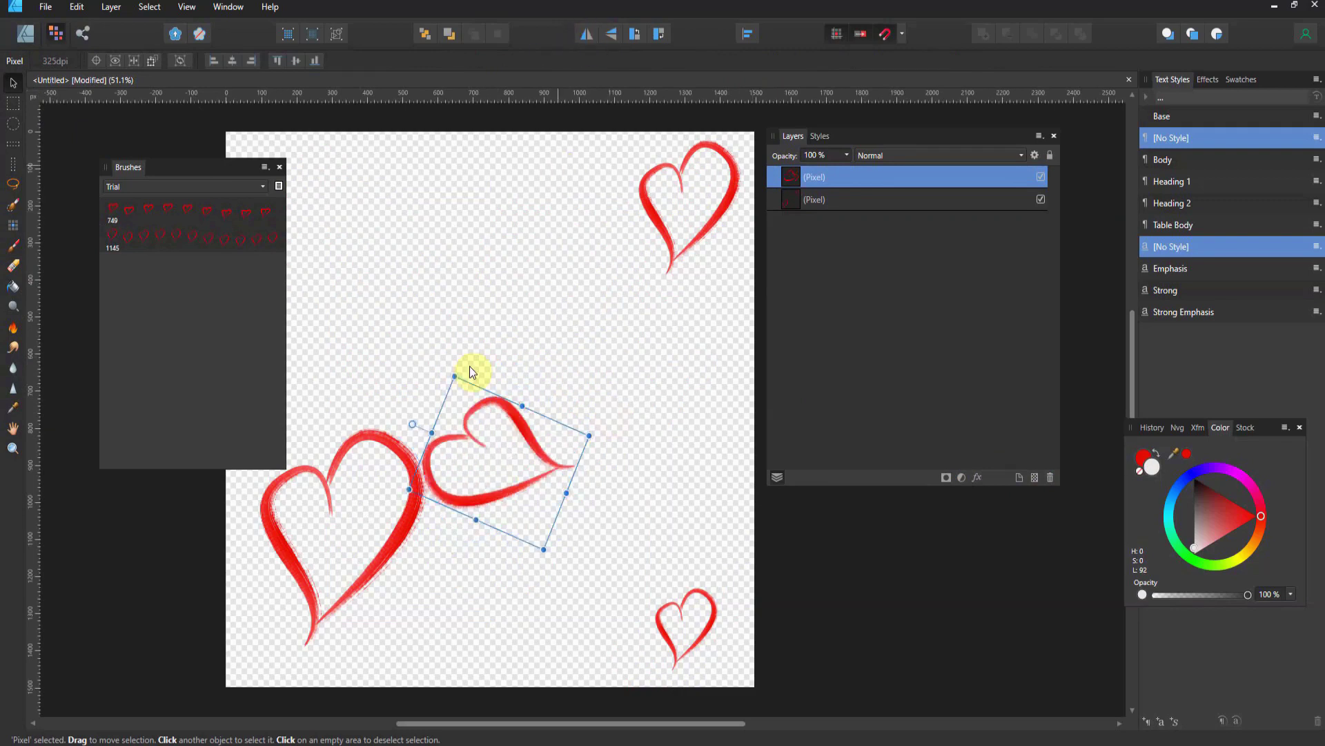
mouse_move(413, 426)
left_mouse_down()
mouse_move(437, 385)
mouse_move(509, 379)
mouse_move(364, 395)
mouse_move(331, 354)
mouse_move(330, 323)
left_mouse_up()
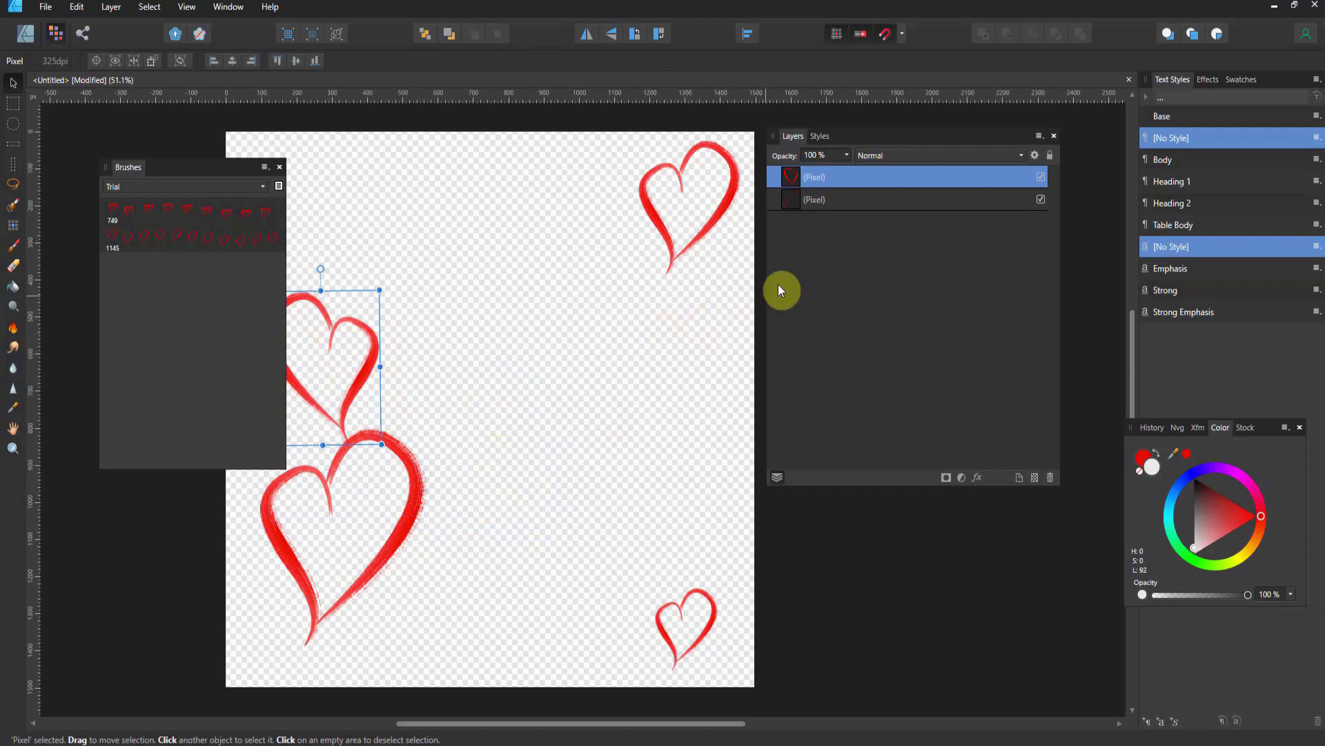
left_click_drag(1223, 428, 869, 139)
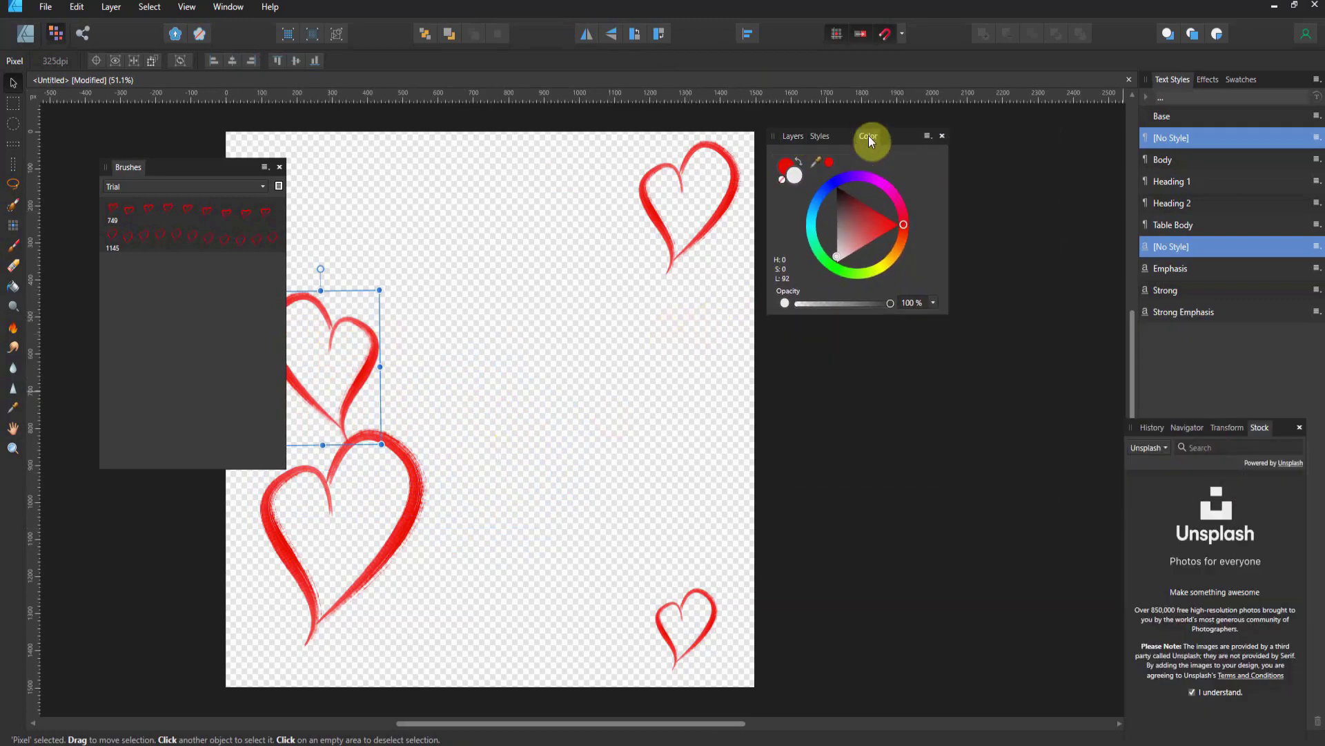
- Pick green on the colour wheel and stamp two overlapping hearts in the canvas centre
left_click(778, 159)
mouse_move(905, 231)
left_mouse_down()
mouse_move(892, 270)
mouse_move(853, 269)
mouse_move(838, 234)
mouse_move(896, 234)
mouse_move(869, 237)
left_mouse_up()
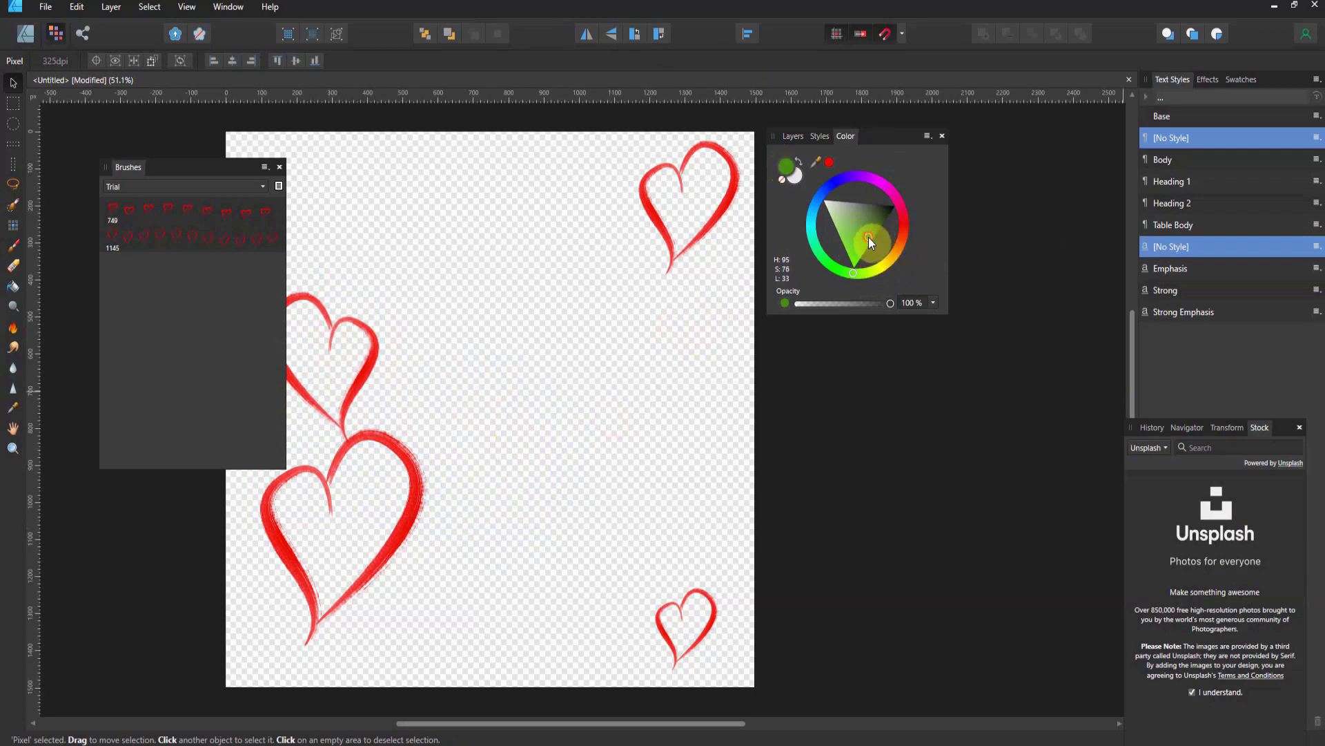
left_click(14, 248)
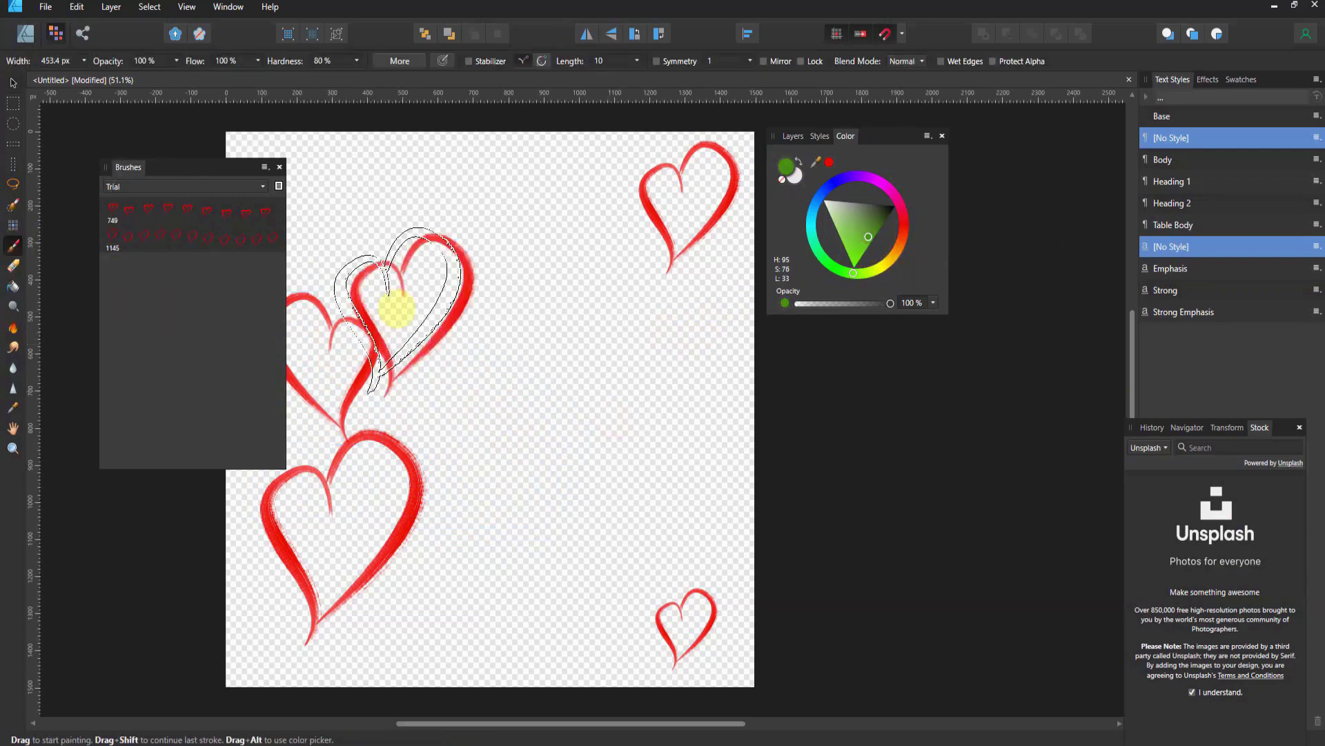
left_click(509, 347)
left_click(594, 426)
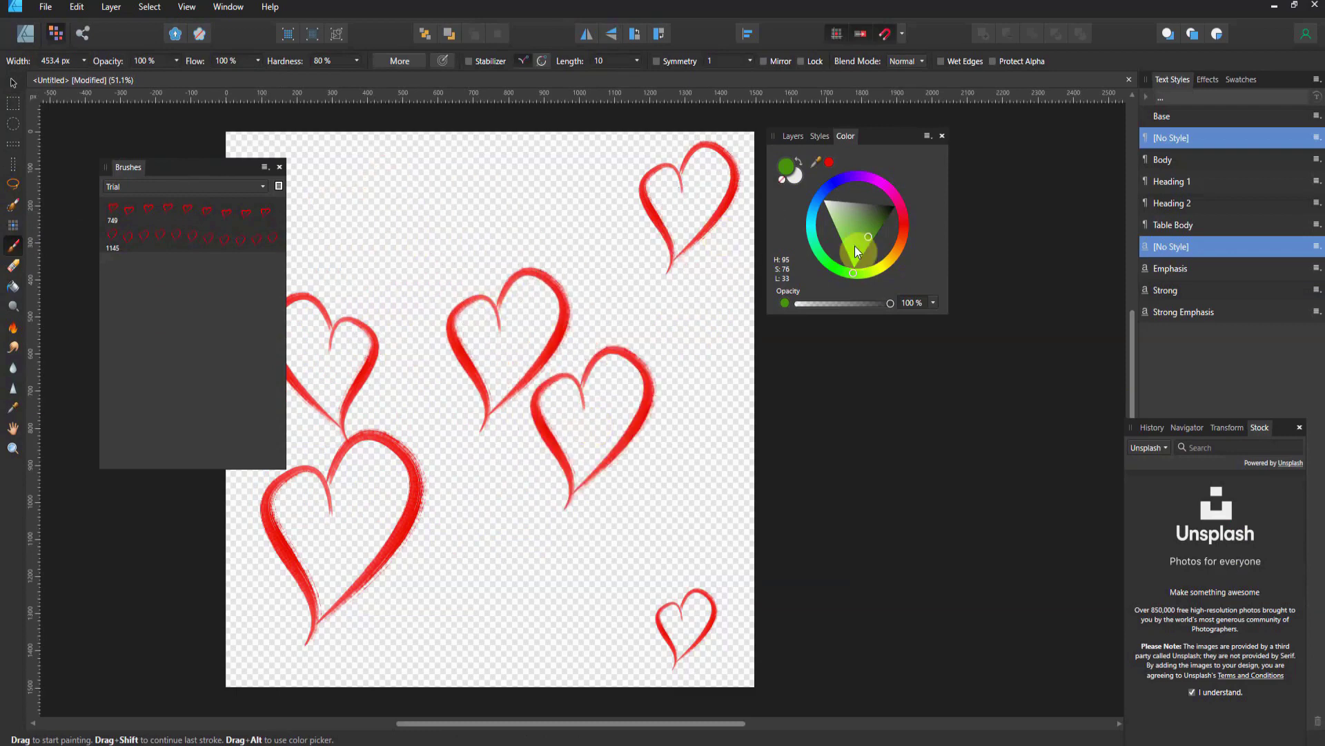
left_click(792, 137)
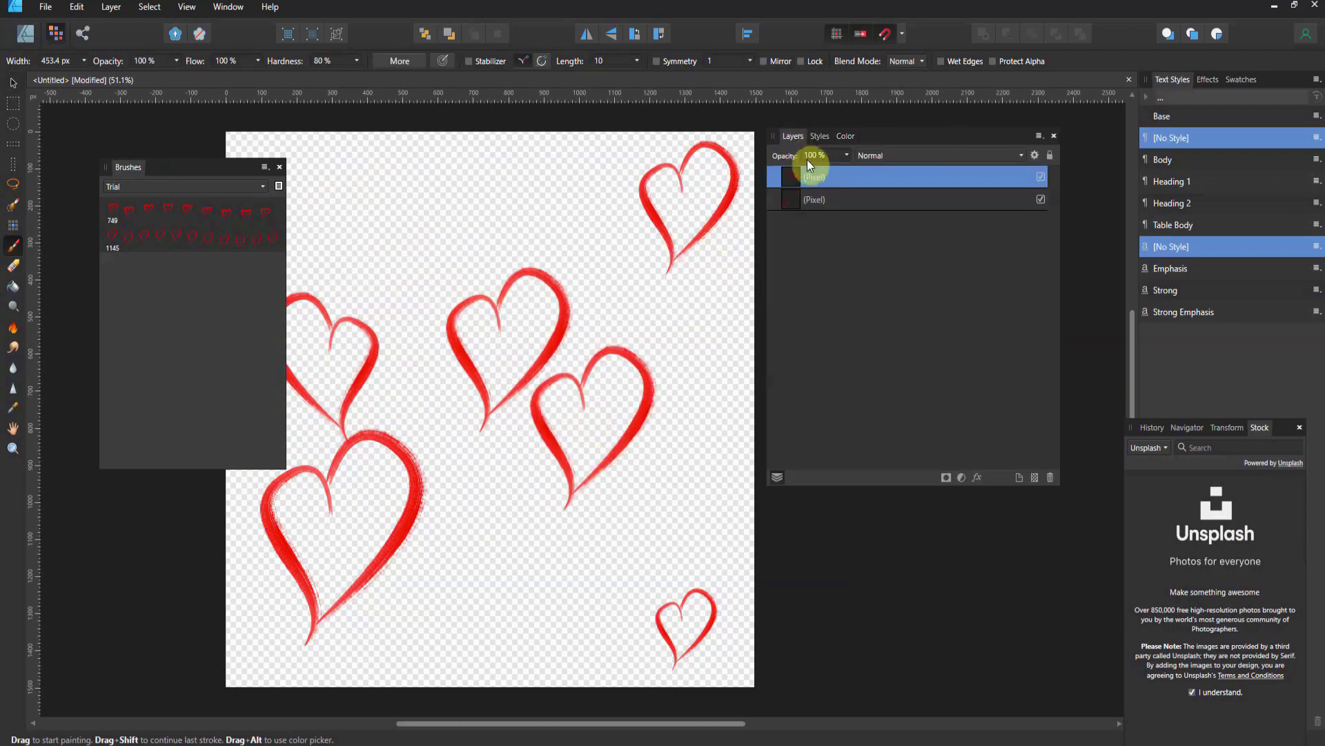
- Add an HSL Shift adjustment with hue −71.8° and saturation and luminosity 6% to yellow the top-layer hearts
left_click(962, 477)
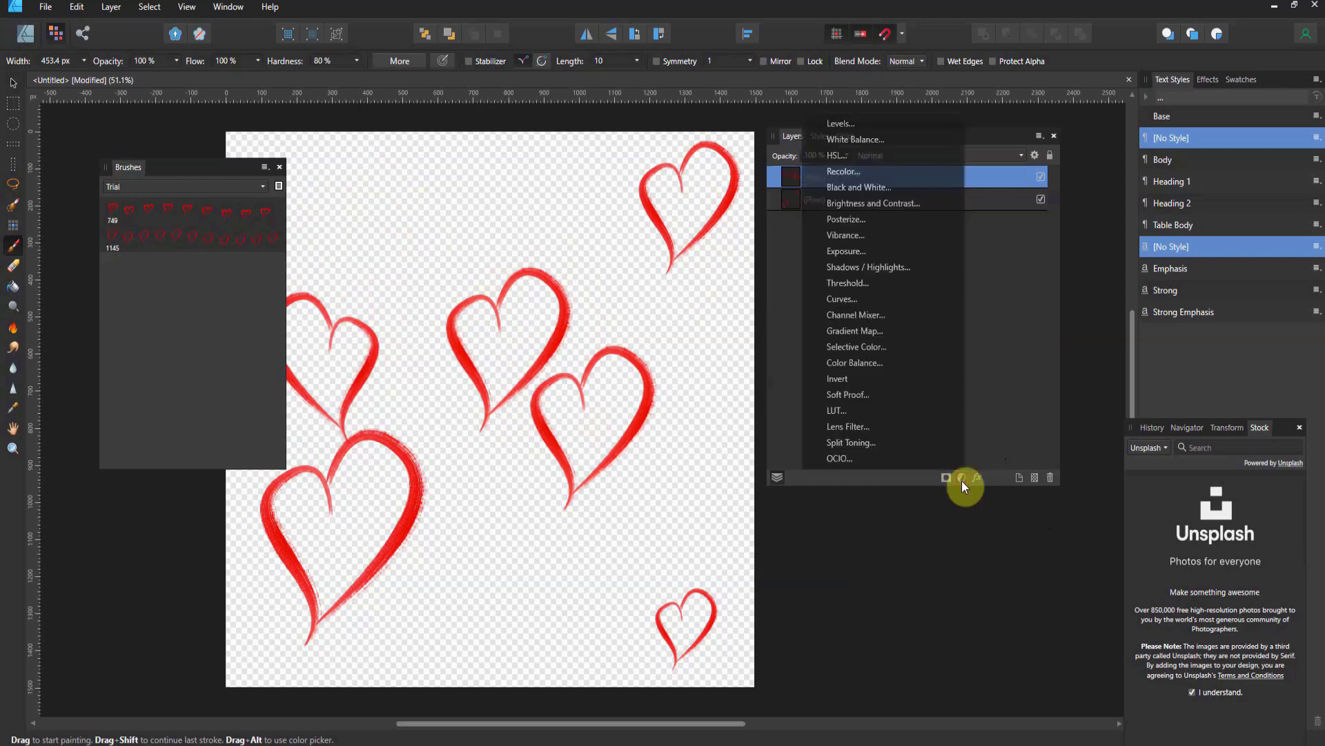
left_click(859, 156)
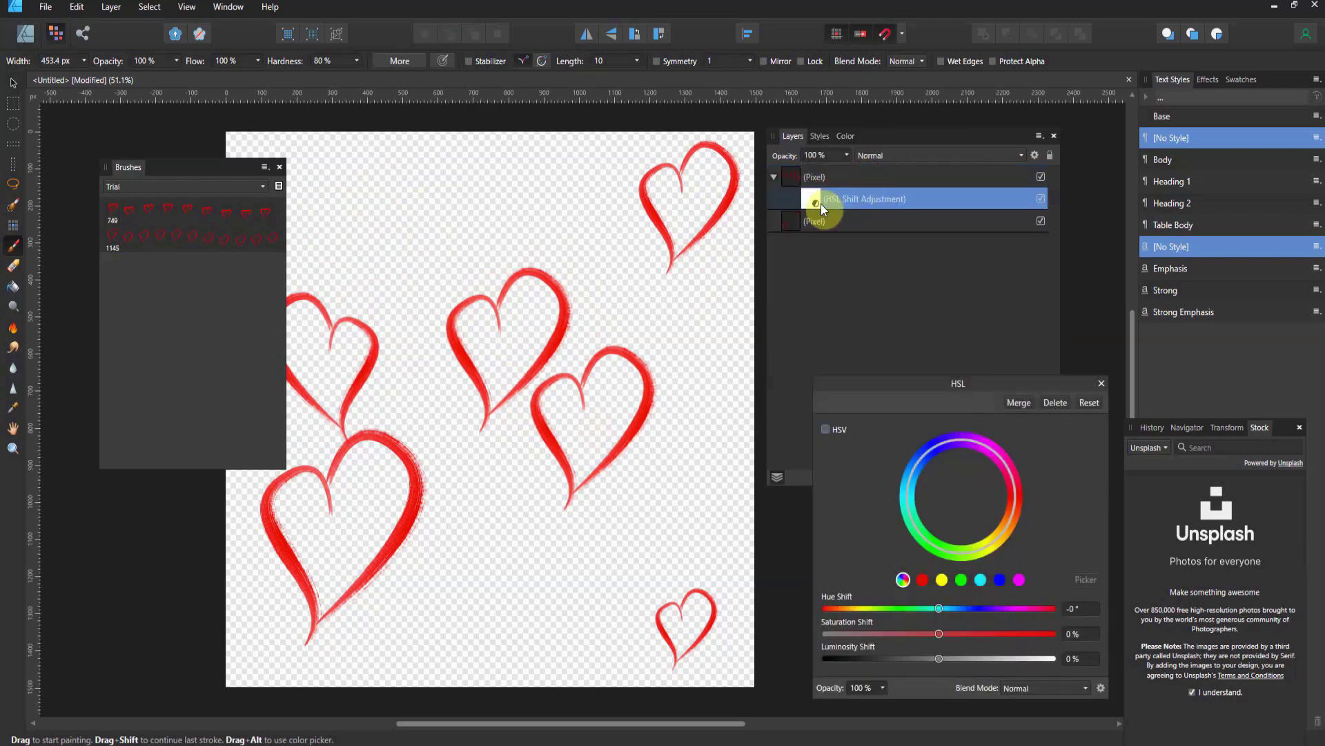
left_click_drag(941, 607, 893, 591)
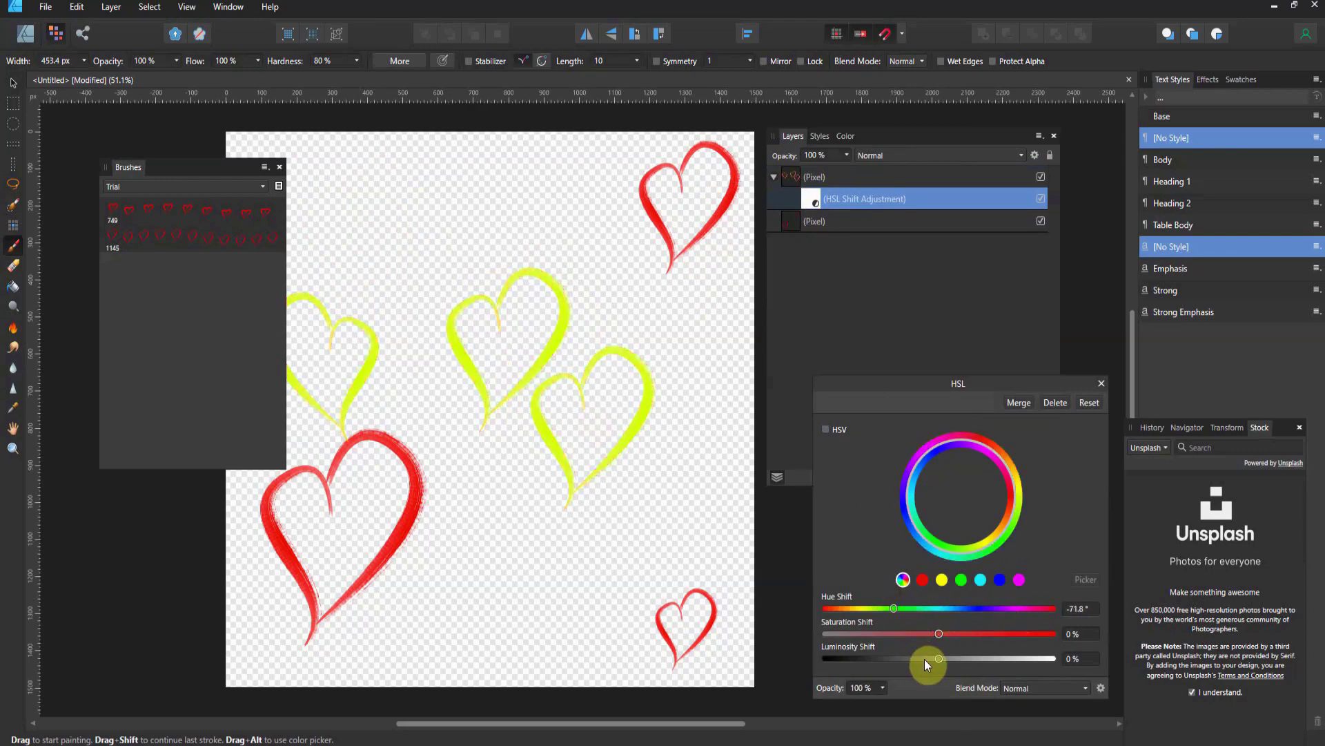
mouse_move(939, 634)
left_mouse_down()
mouse_move(1017, 632)
mouse_move(793, 614)
mouse_move(944, 627)
mouse_move(1036, 657)
mouse_move(878, 651)
mouse_move(942, 653)
left_mouse_up()
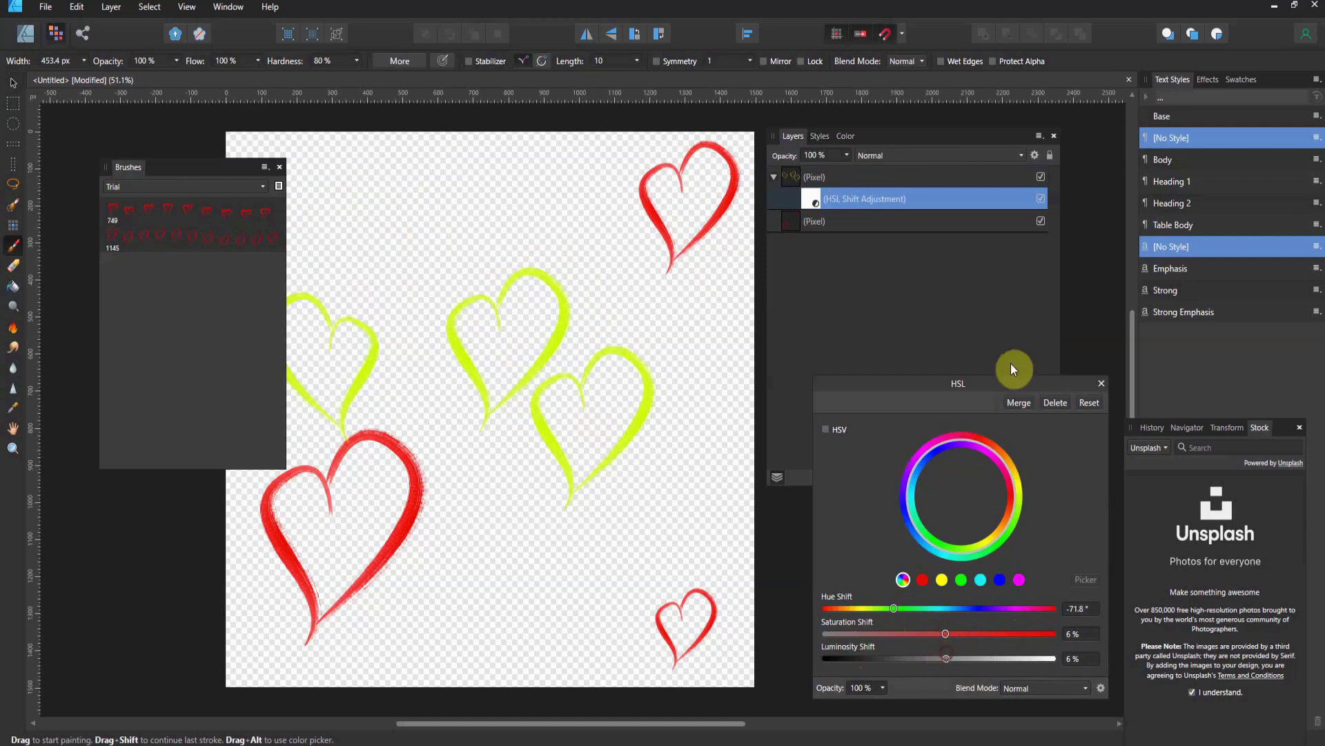
left_click(1101, 383)
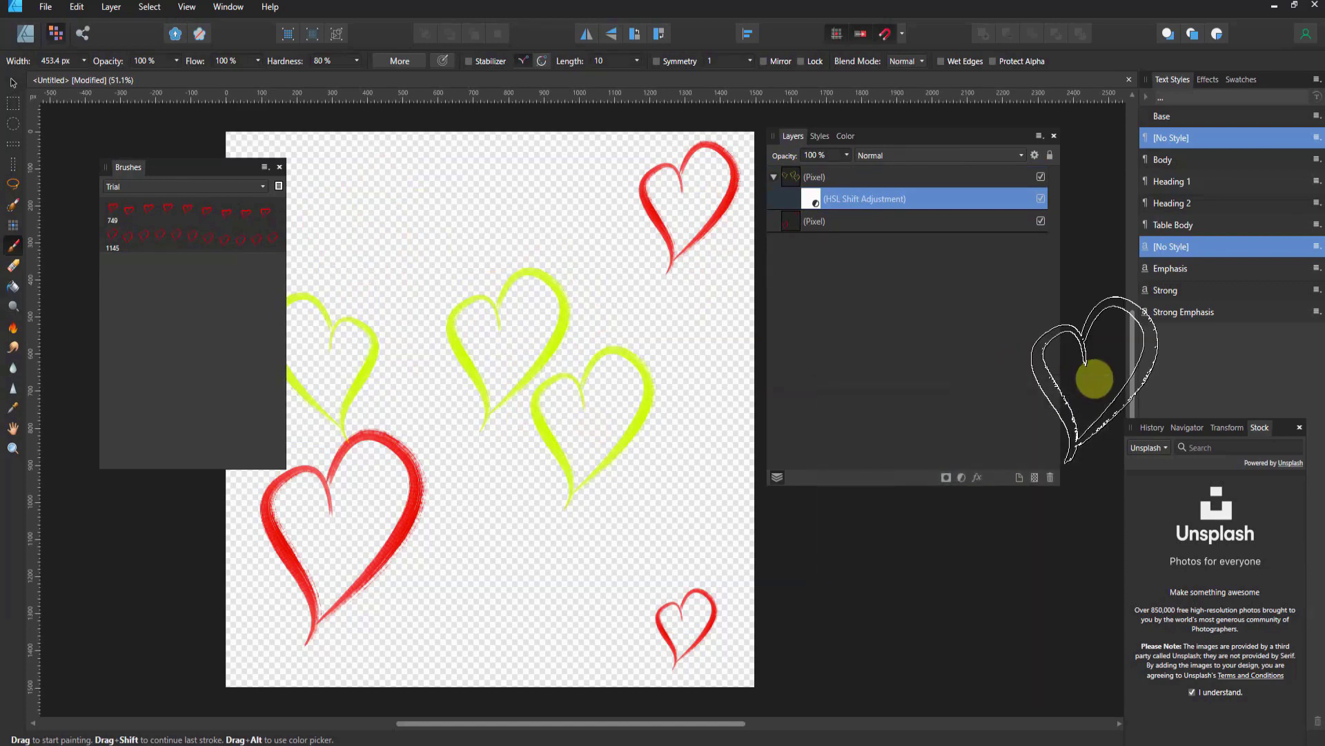